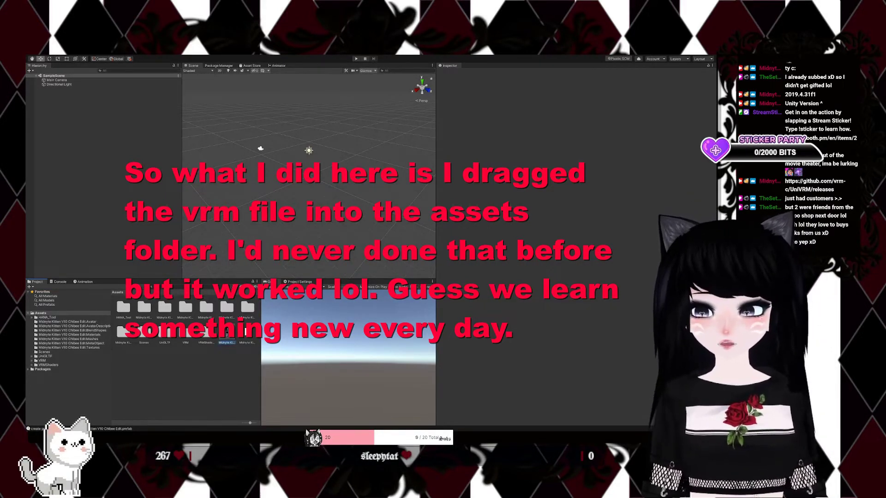
Drag the imported avatar prefab from Project into the Scene
{"action": "left_click", "coordinate": [226, 342]}
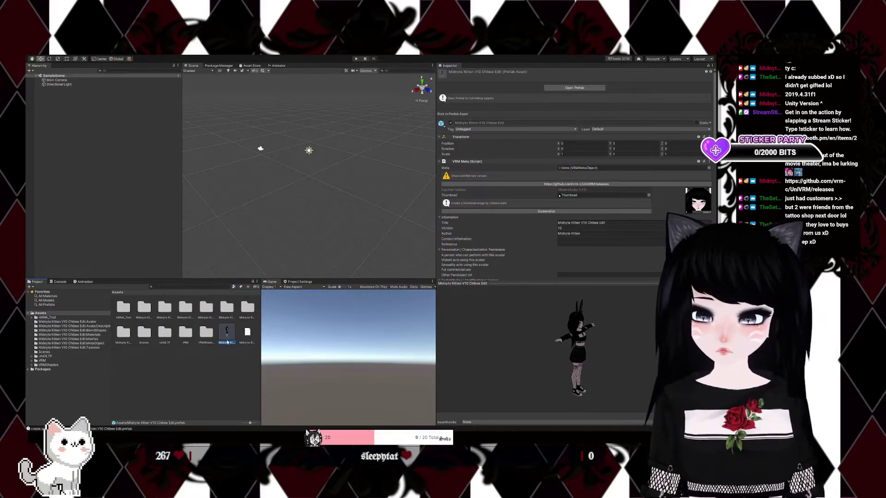
{"action": "left_click_drag", "start_coordinate": [228, 338], "coordinate": [112, 206]}
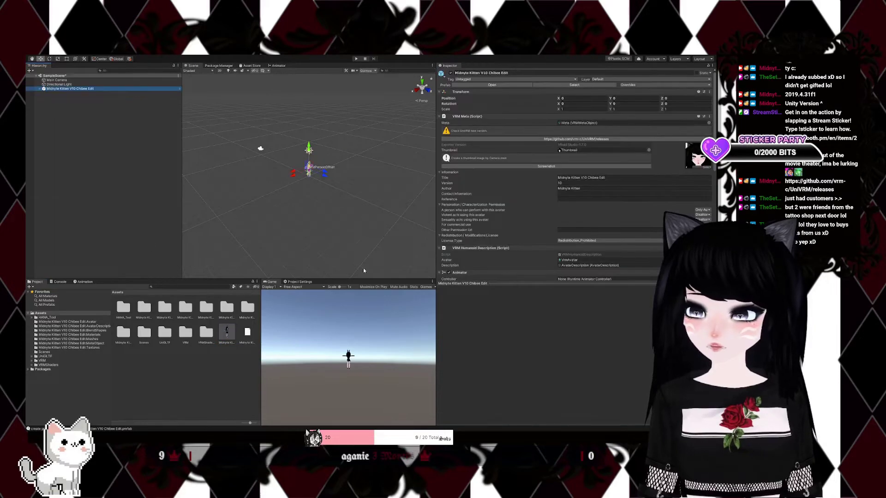
{"action": "scroll", "coordinate": [362, 257], "scroll_direction": "up", "scroll_amount": 3}
{"action": "scroll", "coordinate": [363, 257], "scroll_direction": "up", "scroll_amount": 3}
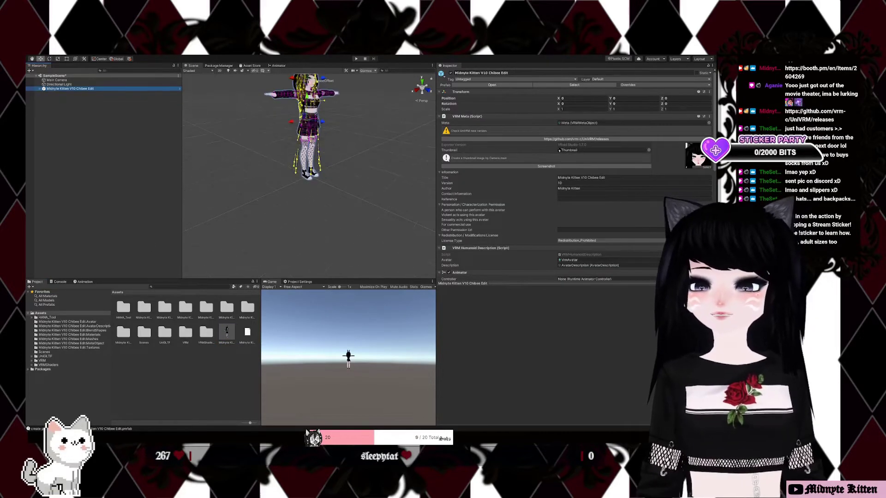
Frame the T-posed avatar in Front view, centred in the Scene
{"action": "left_click_drag", "start_coordinate": [323, 207], "coordinate": [294, 189], "text": "alt"}
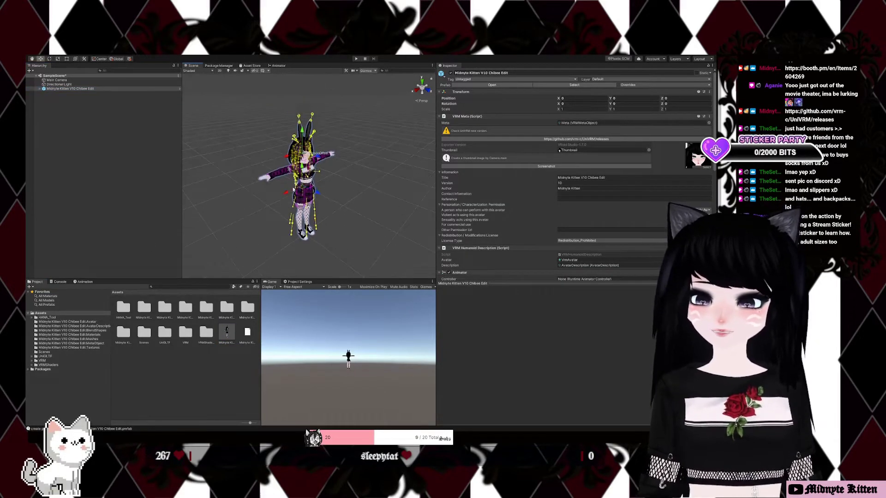
{"action": "scroll", "coordinate": [293, 190], "scroll_direction": "up", "scroll_amount": 2}
{"action": "scroll", "coordinate": [293, 192], "scroll_direction": "up", "scroll_amount": 2}
{"action": "left_click_drag", "start_coordinate": [294, 190], "coordinate": [314, 189], "text": "alt"}
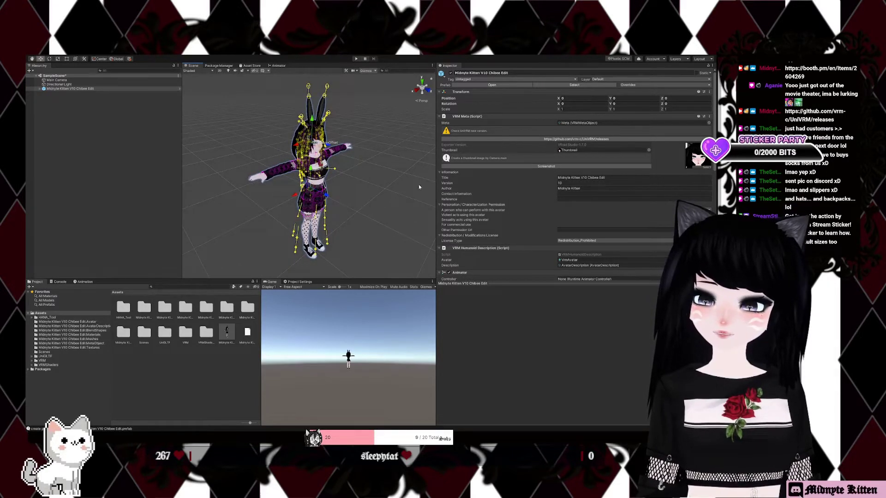
{"action": "left_click", "coordinate": [429, 92]}
{"action": "middle_click_drag", "start_coordinate": [270, 181], "coordinate": [293, 180]}
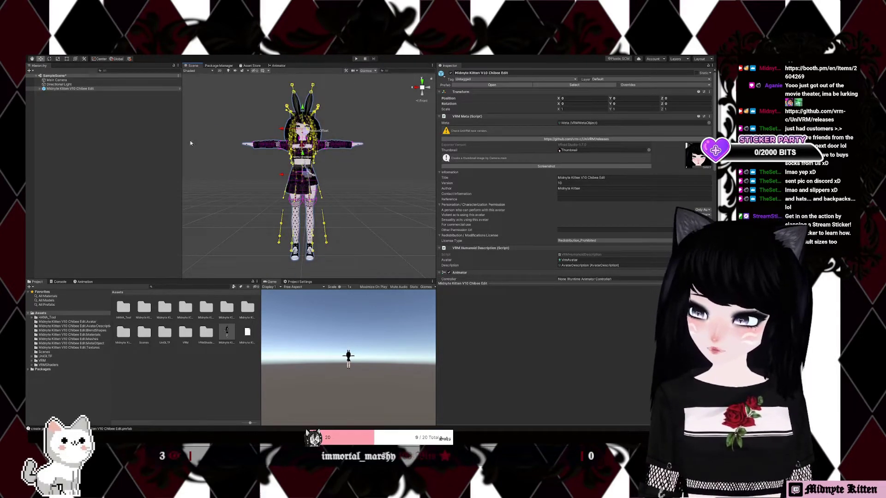
Expand the avatar in Hierarchy, view the Angry clip in BlendShapes, then reselect the avatar
{"action": "left_click", "coordinate": [43, 89]}
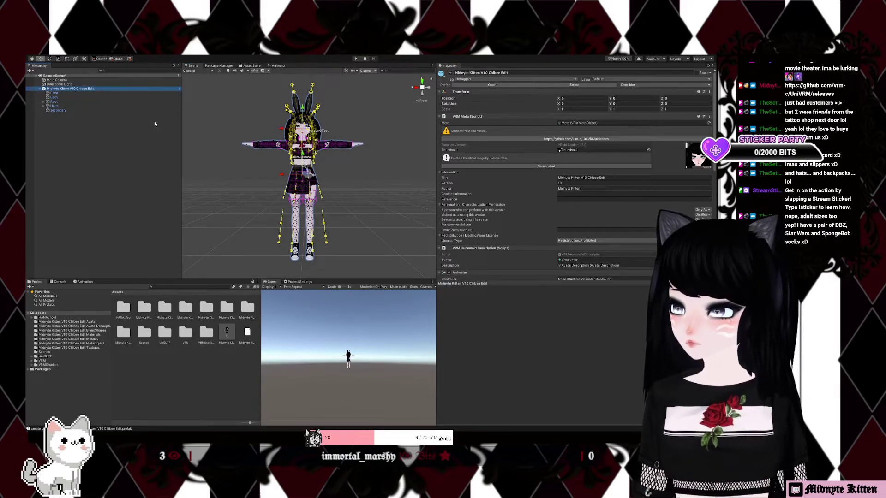
{"action": "left_click", "coordinate": [154, 182]}
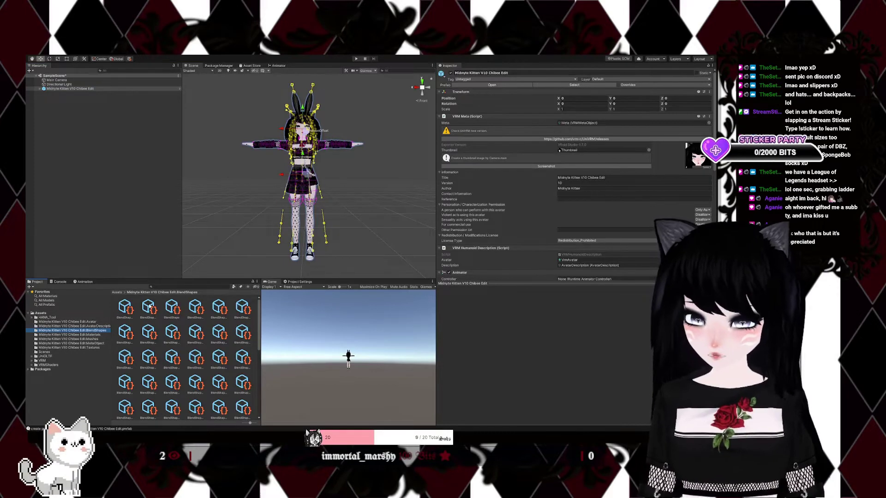
{"action": "left_click", "coordinate": [149, 308]}
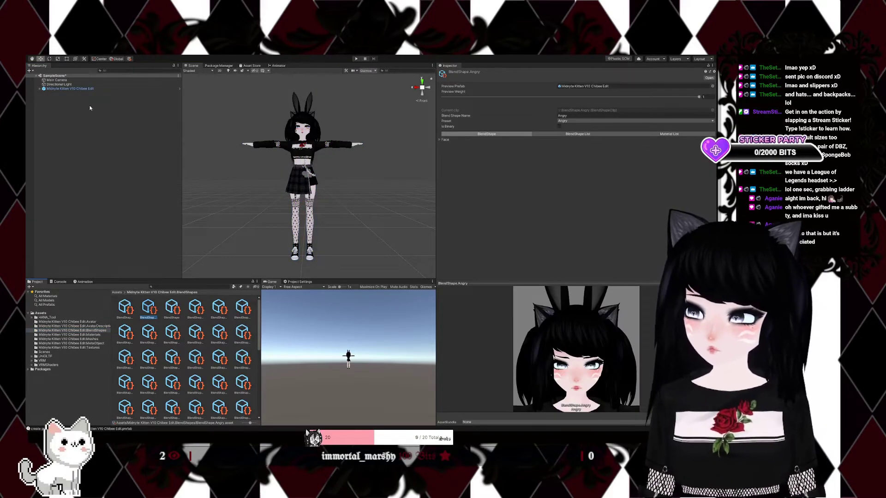
{"action": "left_click", "coordinate": [81, 90]}
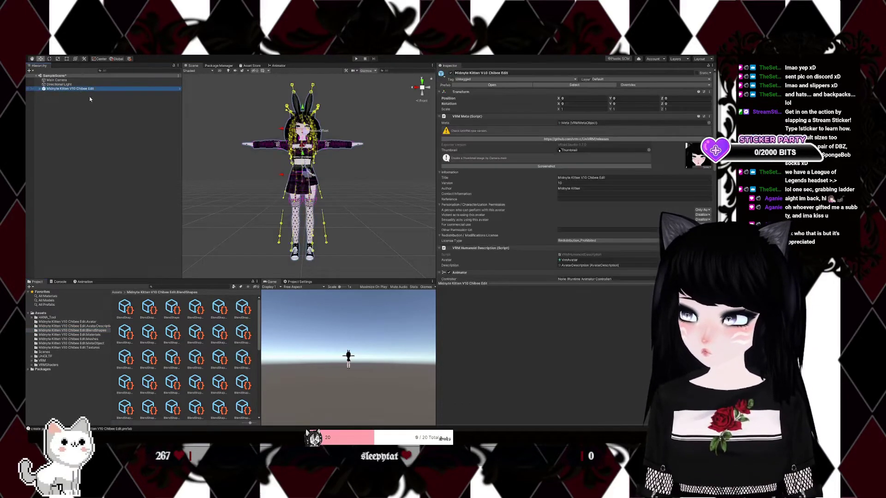
Open the HANA_Tool menu with the avatar selected
{"action": "left_click", "coordinate": [115, 71]}
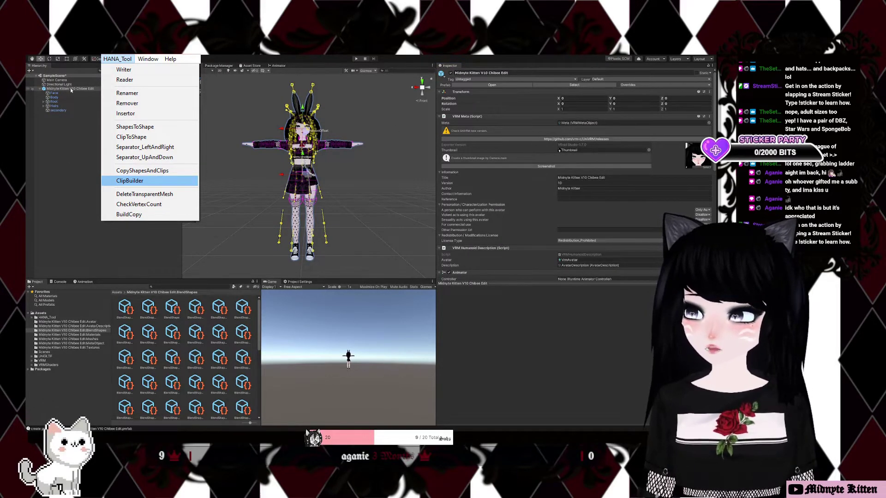
Run HANA_Tool ClipBuilder to generate the avatar's perfect-sync clips
{"action": "left_click", "coordinate": [541, 169]}
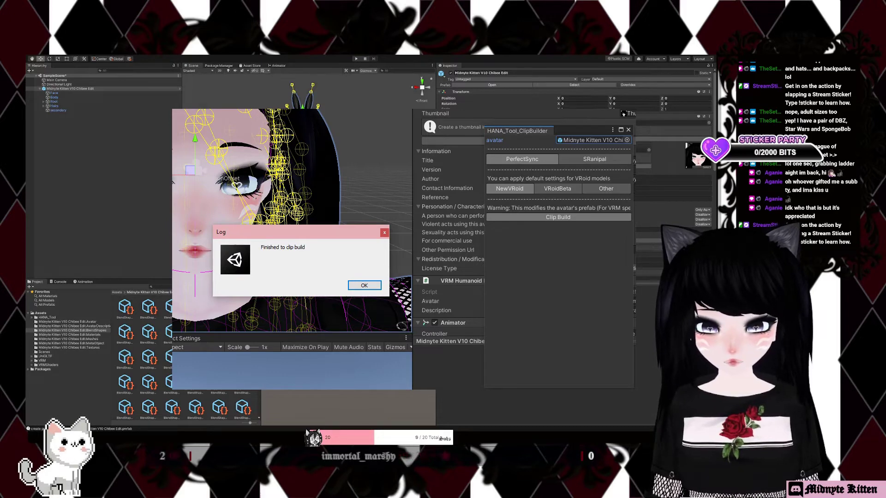
{"action": "left_click", "coordinate": [131, 309]}
Preview the Angry, Blink_L, BrowInnerUp and CheekSquintLeft clips on the face
{"action": "left_click", "coordinate": [146, 310]}
{"action": "left_click", "coordinate": [168, 309]}
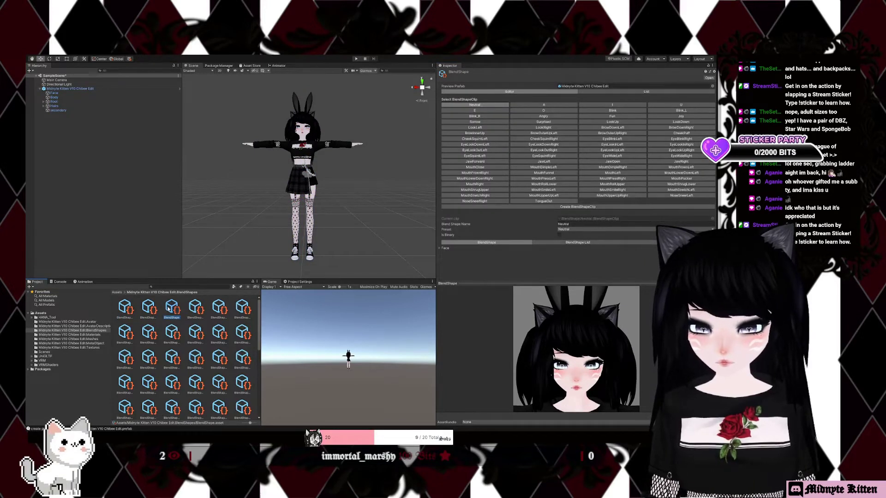
{"action": "left_click", "coordinate": [197, 311]}
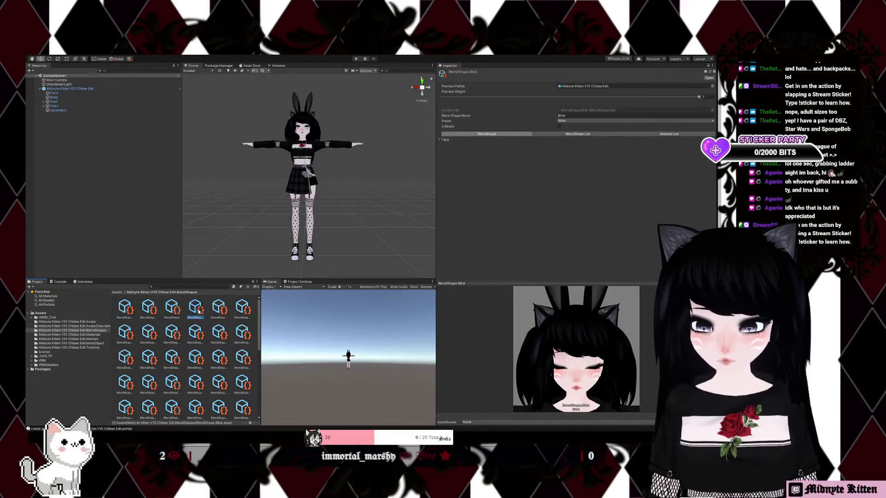
{"action": "key", "text": "Right"}
{"action": "key", "text": "Right"}
{"action": "key", "text": "Right"}
{"action": "key", "text": "Right"}
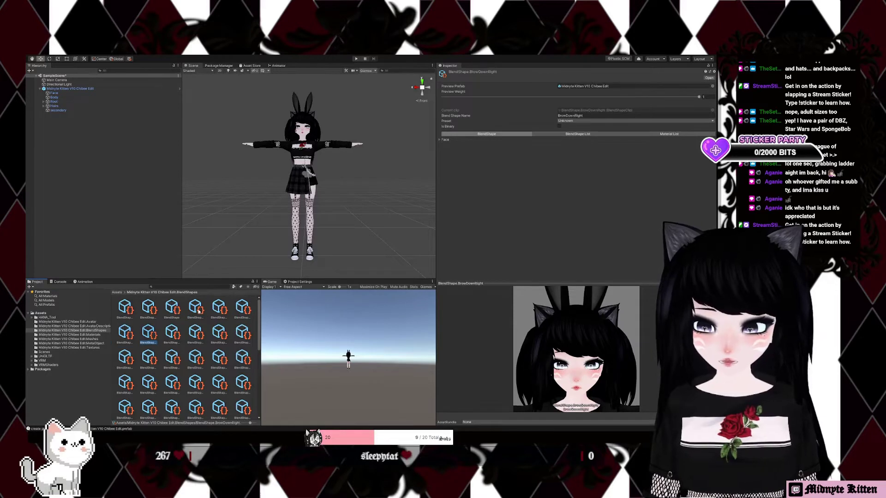
{"action": "key", "text": "Right"}
{"action": "key", "text": "Right"}
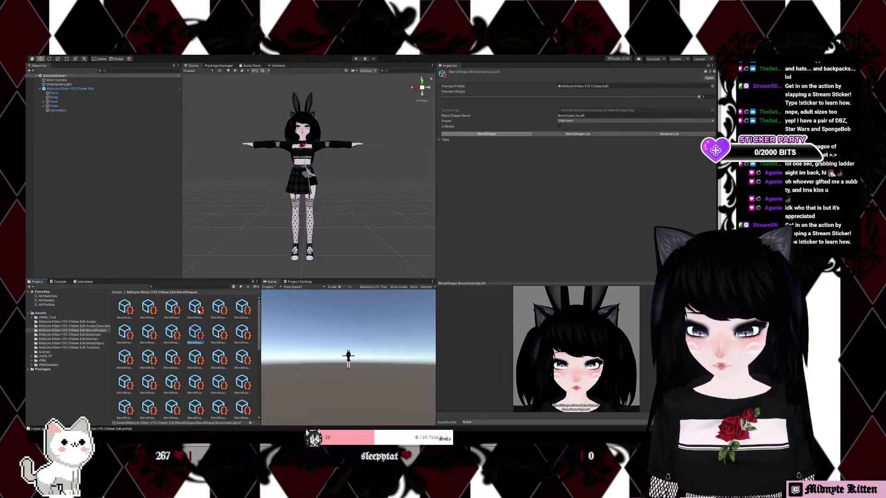
{"action": "key", "text": "Right"}
{"action": "key", "text": "Right"}
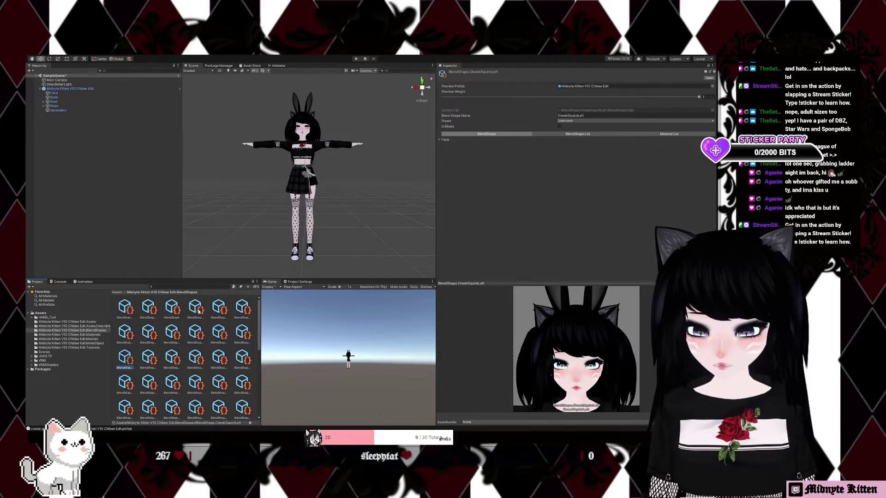
Preview the EyeBlinkRight, EyeLookInLeft, EyeSquintRight, EyeWideLeft and I clips
{"action": "key", "text": "Right"}
{"action": "key", "text": "Right"}
{"action": "key", "text": "Right"}
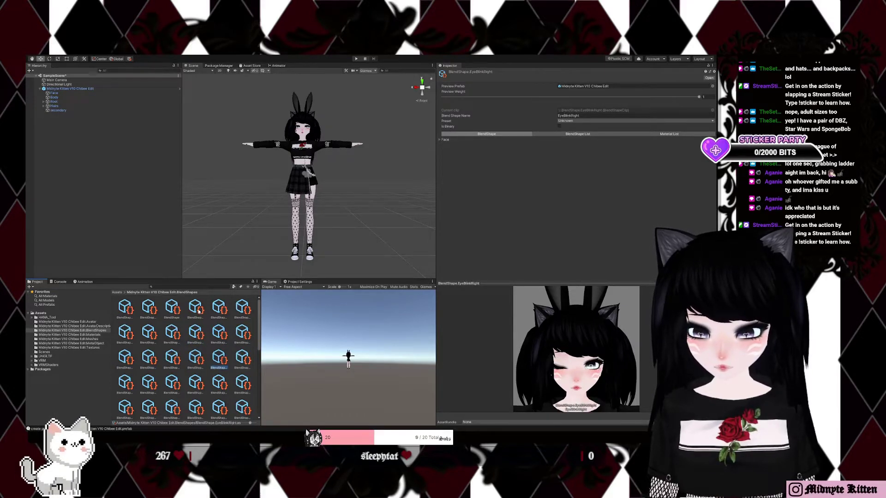
{"action": "key", "text": "Right"}
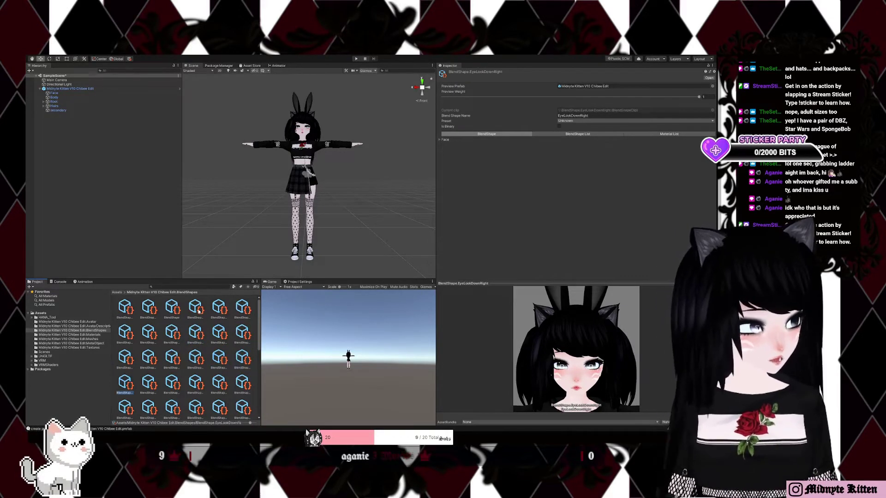
{"action": "key", "text": "Right"}
{"action": "key", "text": "Right"}
{"action": "key", "text": "Right"}
{"action": "key", "text": "Right"}
{"action": "key", "text": "Right"}
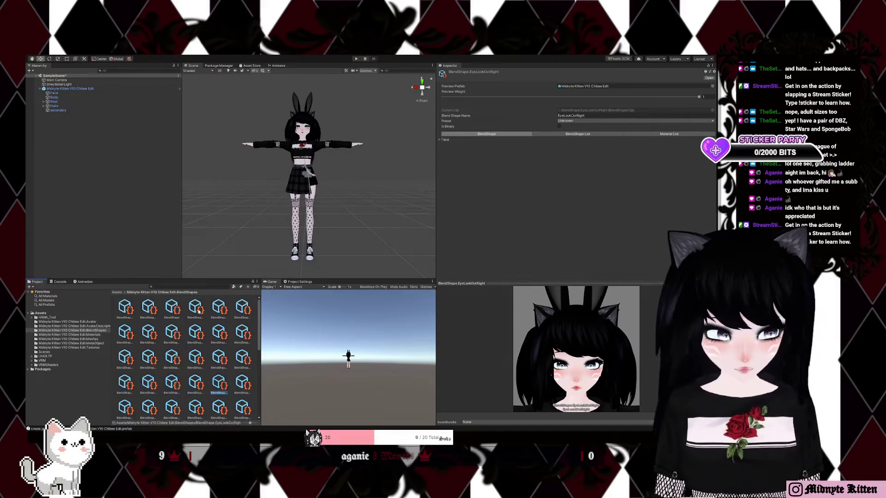
{"action": "key", "text": "Right"}
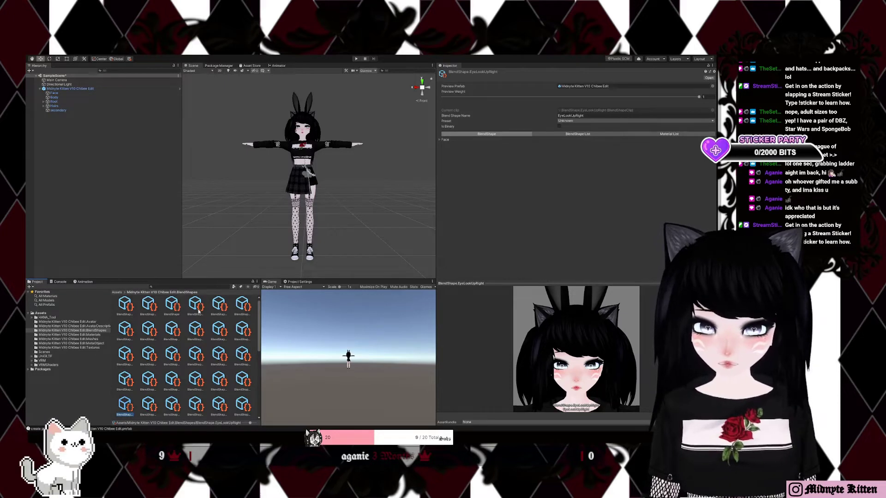
{"action": "key", "text": "Right"}
{"action": "key", "text": "Right"}
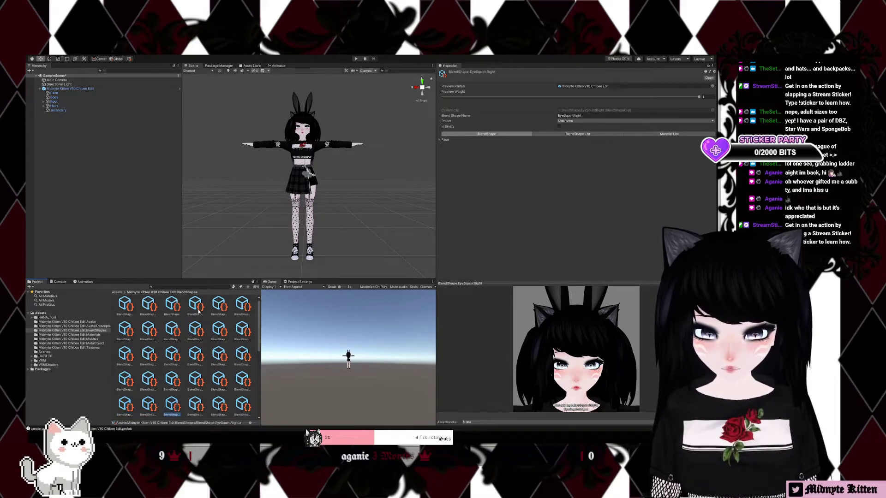
{"action": "key", "text": "Right"}
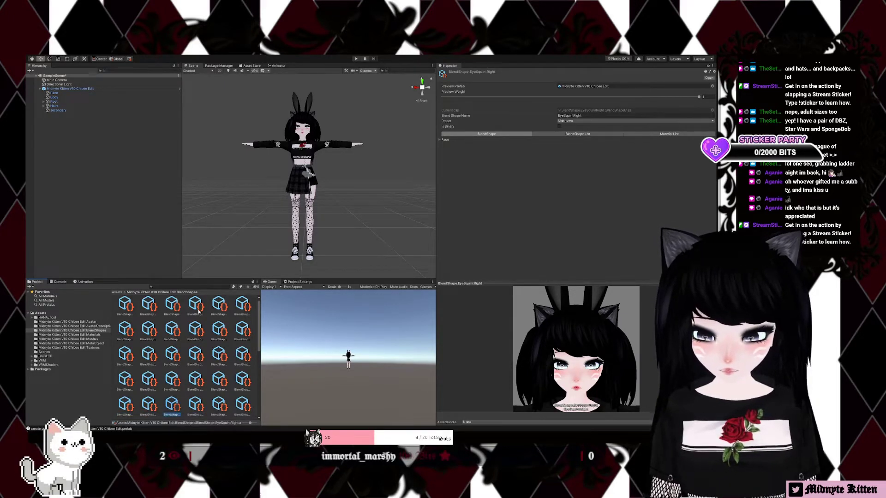
{"action": "key", "text": "Right"}
{"action": "key", "text": "Right"}
{"action": "key", "text": "Right"}
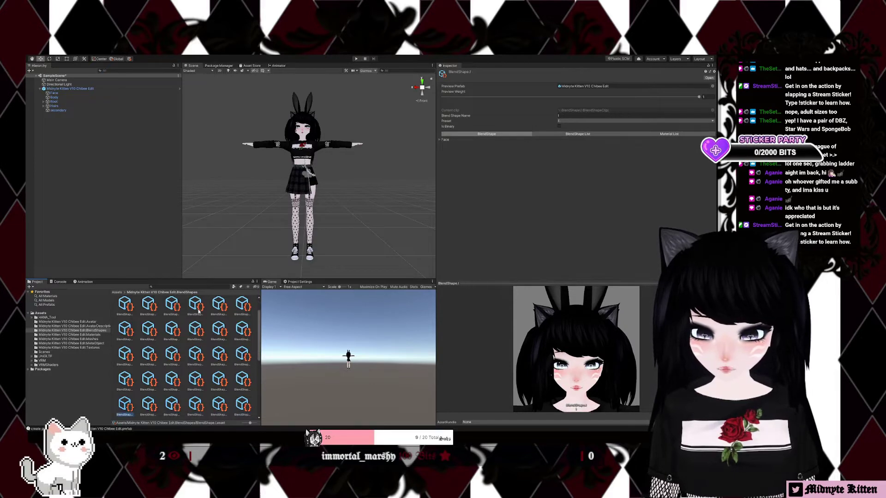
{"action": "key", "text": "Right"}
{"action": "key", "text": "Right"}
{"action": "key", "text": "Right"}
{"action": "key", "text": "Right"}
{"action": "key", "text": "Right"}
{"action": "key", "text": "Right"}
{"action": "key", "text": "Right"}
{"action": "key", "text": "Right"}
{"action": "key", "text": "Right"}
{"action": "key", "text": "Right"}
{"action": "key", "text": "Right"}
{"action": "key", "text": "Right"}
{"action": "key", "text": "Right"}
{"action": "key", "text": "Right"}
{"action": "key", "text": "Right"}
{"action": "key", "text": "Right"}
{"action": "key", "text": "Right"}
{"action": "key", "text": "Right"}
{"action": "key", "text": "Right"}
{"action": "key", "text": "Right"}
{"action": "key", "text": "Right"}
{"action": "key", "text": "Right"}
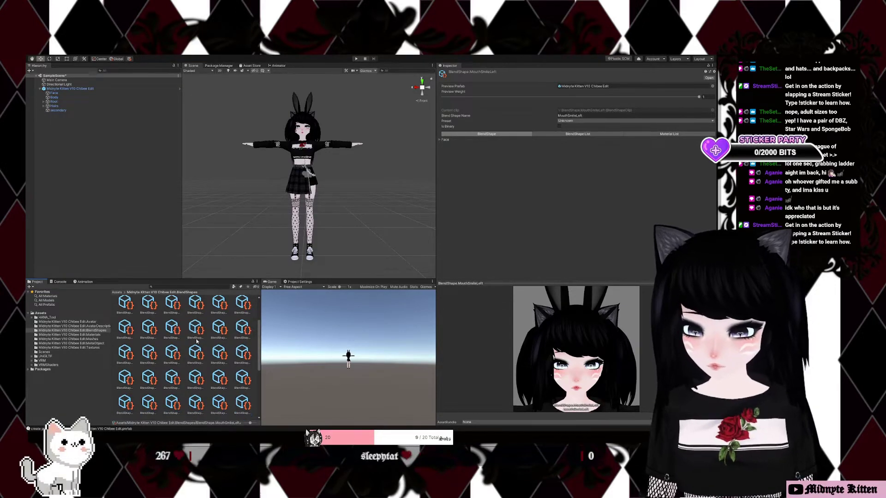
Preview the A, I, U, E and O mouth clips in the BlendShape clip editor
{"action": "left_click", "coordinate": [172, 309]}
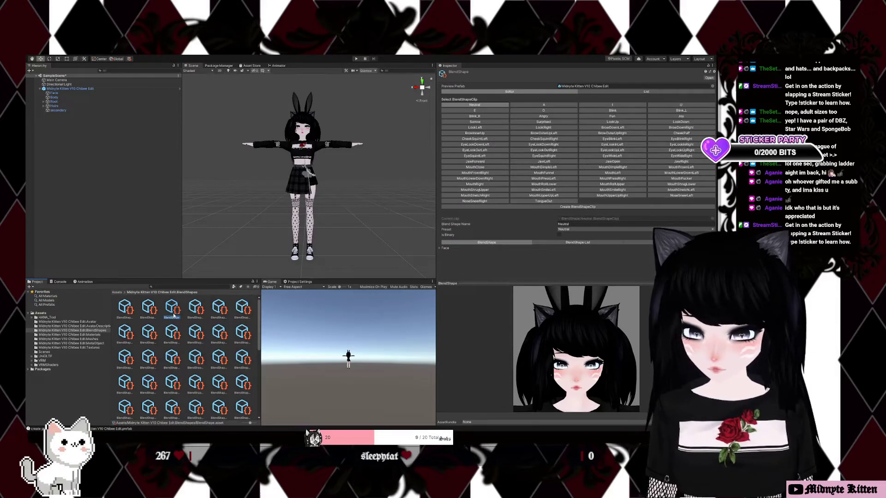
{"action": "left_click", "coordinate": [150, 309]}
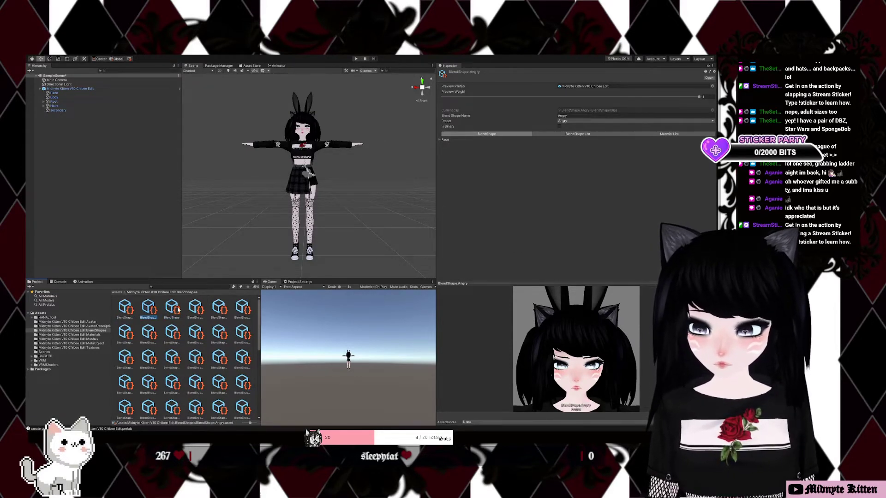
{"action": "left_click", "coordinate": [172, 312]}
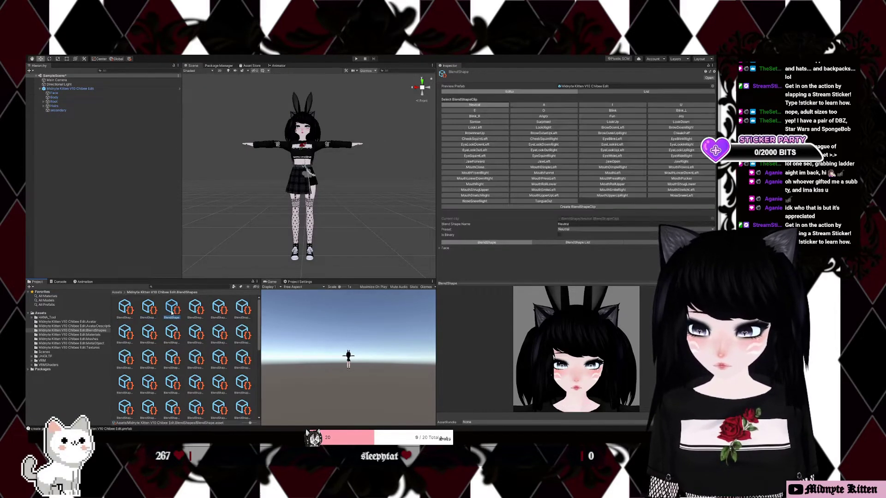
{"action": "left_click", "coordinate": [540, 105]}
{"action": "left_click", "coordinate": [594, 105]}
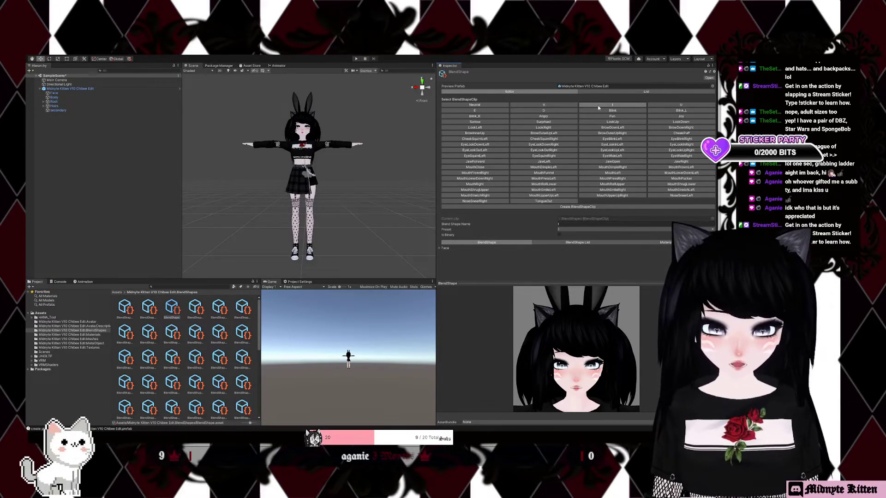
{"action": "left_click", "coordinate": [666, 106]}
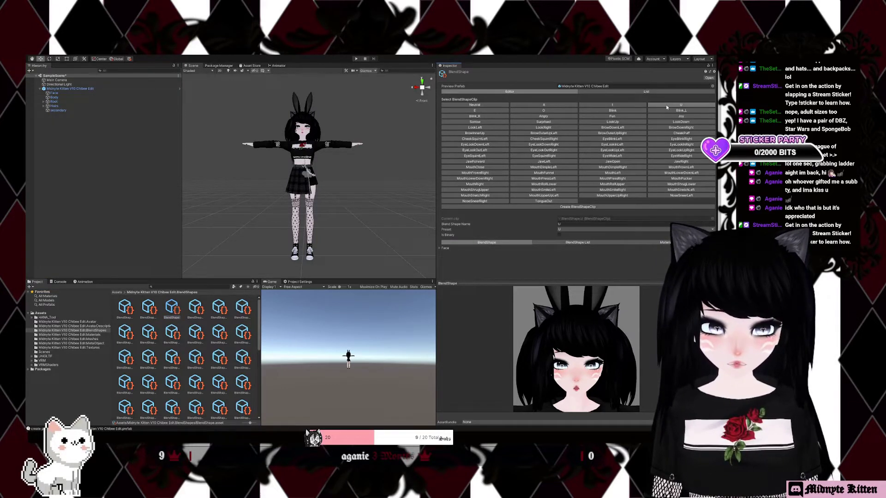
{"action": "left_click", "coordinate": [490, 109]}
{"action": "left_click", "coordinate": [527, 111]}
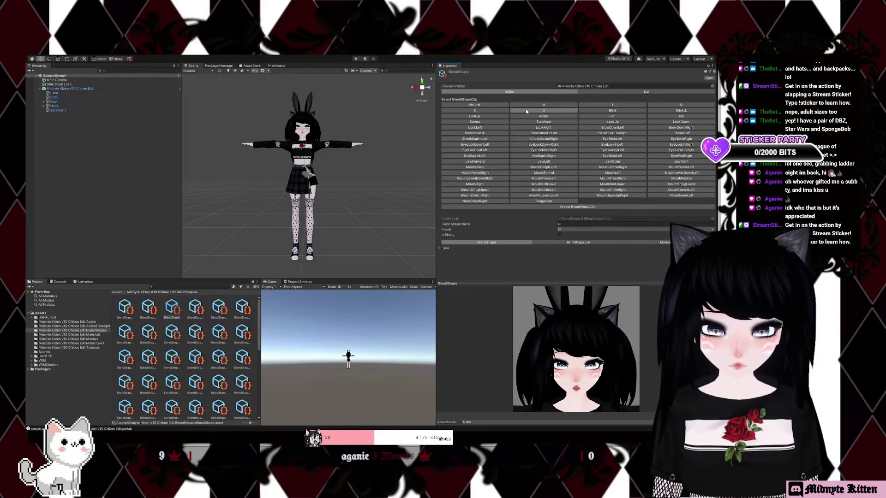
Preview the Blink, Blink_L, Angry, Joy, Sorrow, LookUp and LookDown clips
{"action": "left_click", "coordinate": [591, 110]}
{"action": "left_click", "coordinate": [649, 111]}
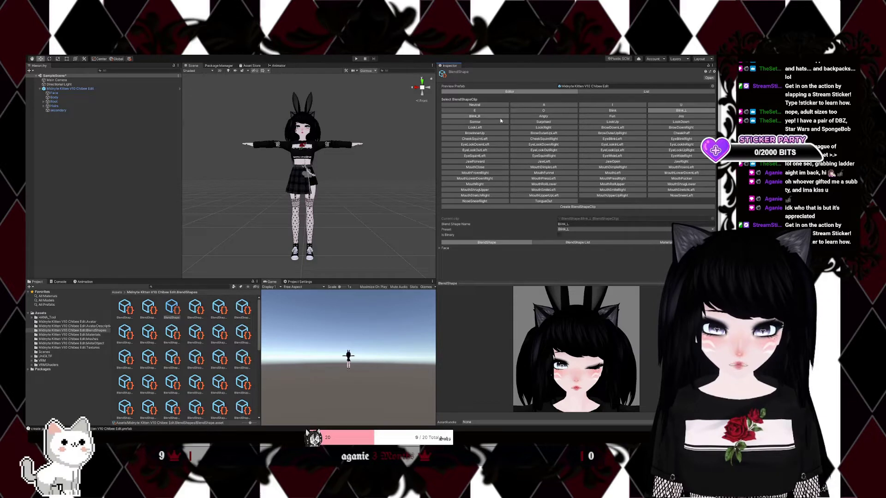
{"action": "left_click", "coordinate": [530, 117]}
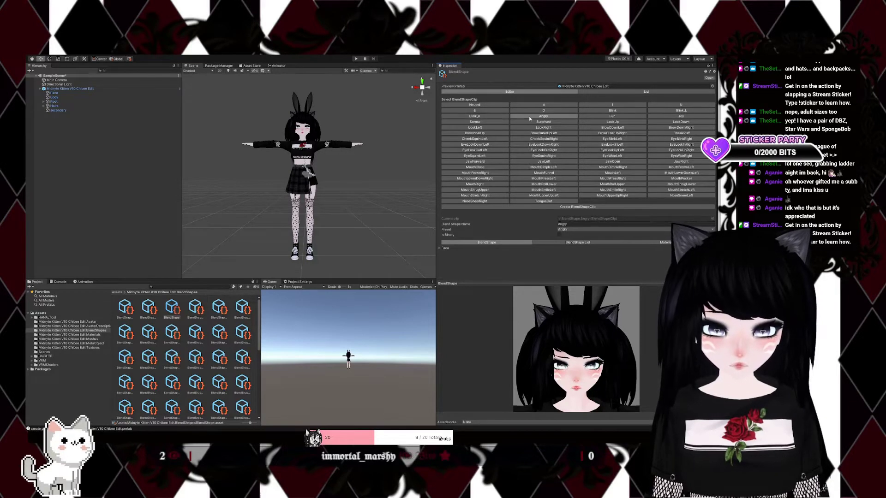
{"action": "left_click", "coordinate": [661, 117]}
{"action": "left_click", "coordinate": [475, 122]}
{"action": "left_click", "coordinate": [603, 122]}
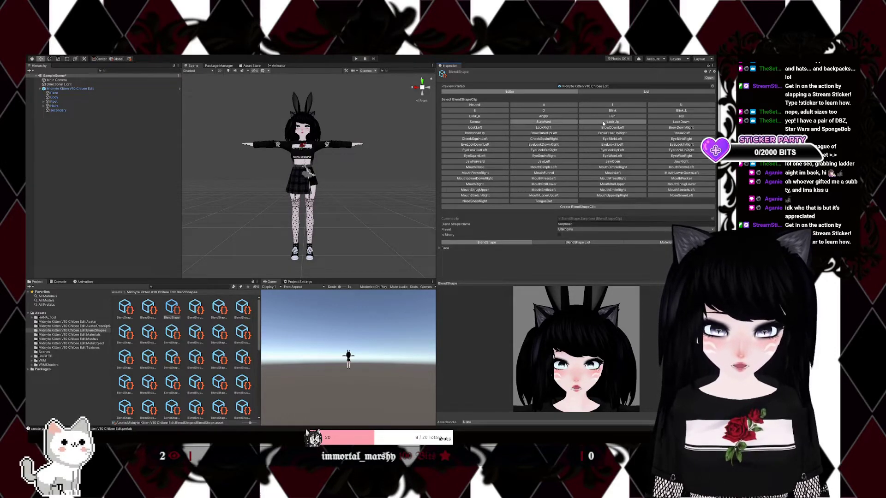
{"action": "left_click", "coordinate": [650, 122]}
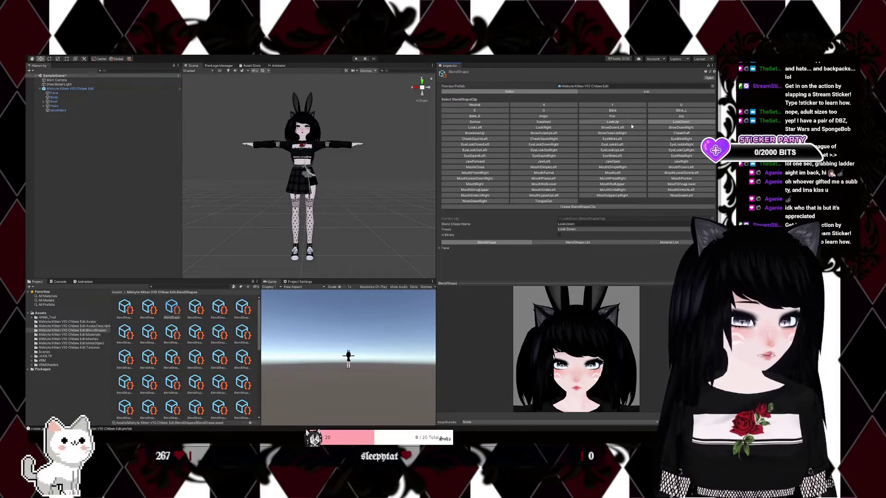
Preview LookLeft and LookRight, then select the BrowDownLeft clip for editing
{"action": "left_click", "coordinate": [497, 129]}
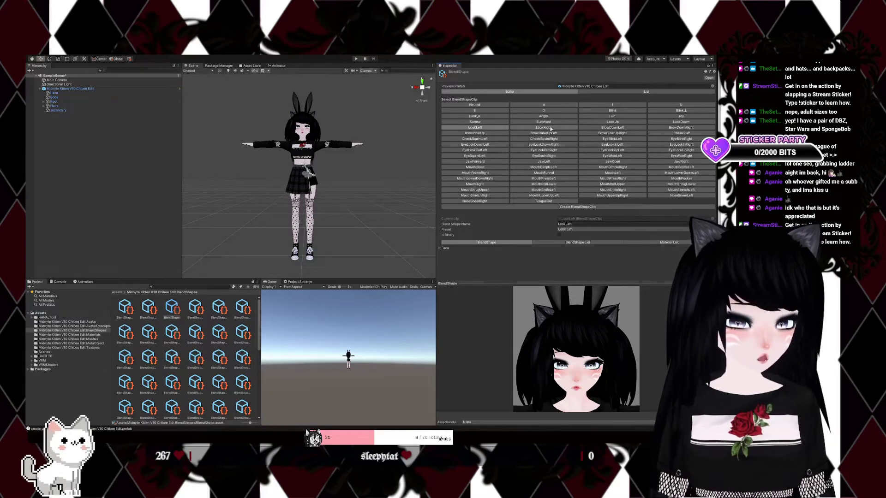
{"action": "left_click", "coordinate": [550, 128]}
{"action": "left_click", "coordinate": [610, 128]}
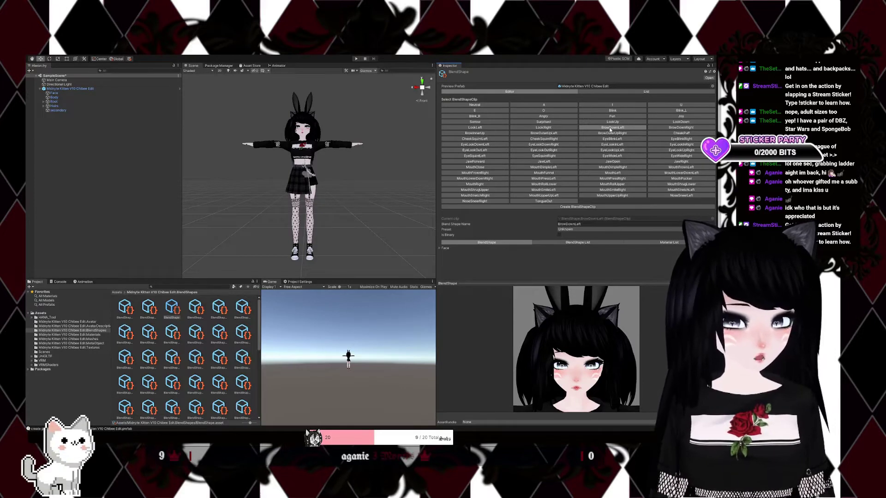
{"action": "left_click", "coordinate": [594, 128]}
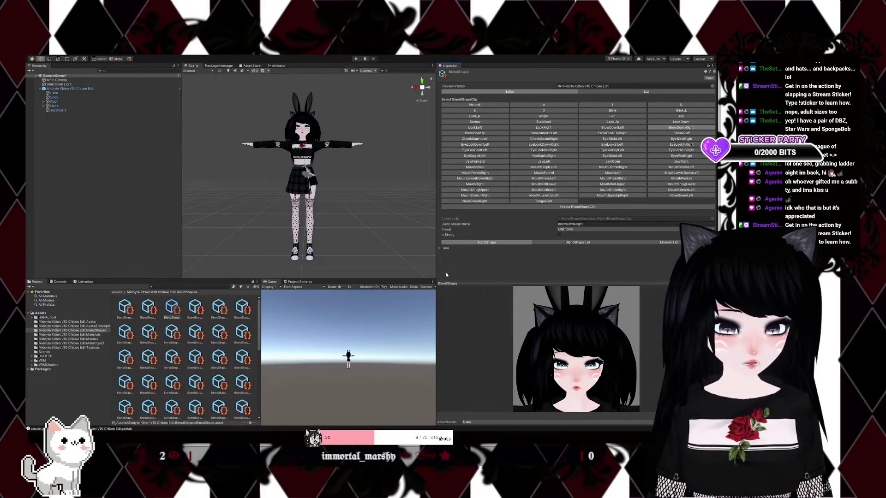
{"action": "left_click", "coordinate": [440, 248]}
{"action": "scroll", "coordinate": [535, 211], "scroll_direction": "down", "scroll_amount": 10}
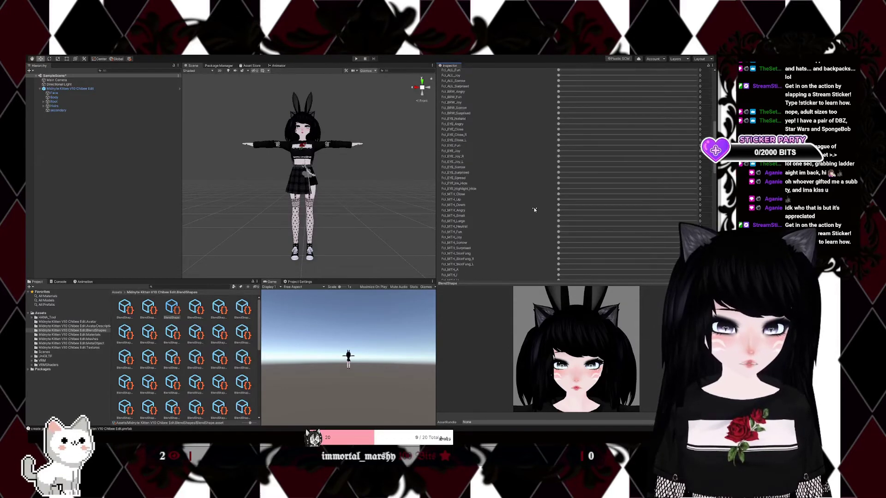
{"action": "scroll", "coordinate": [535, 210], "scroll_direction": "down", "scroll_amount": 3}
{"action": "scroll", "coordinate": [535, 211], "scroll_direction": "down", "scroll_amount": 3}
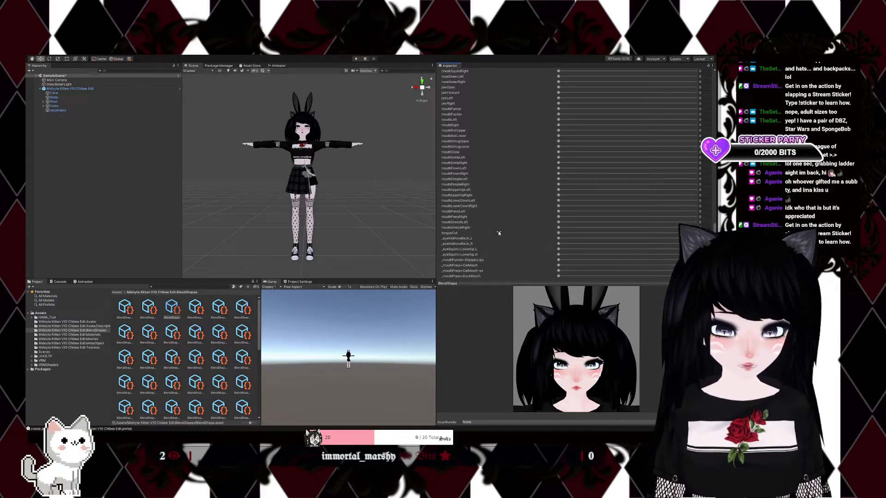
{"action": "scroll", "coordinate": [499, 264], "scroll_direction": "up", "scroll_amount": 2}
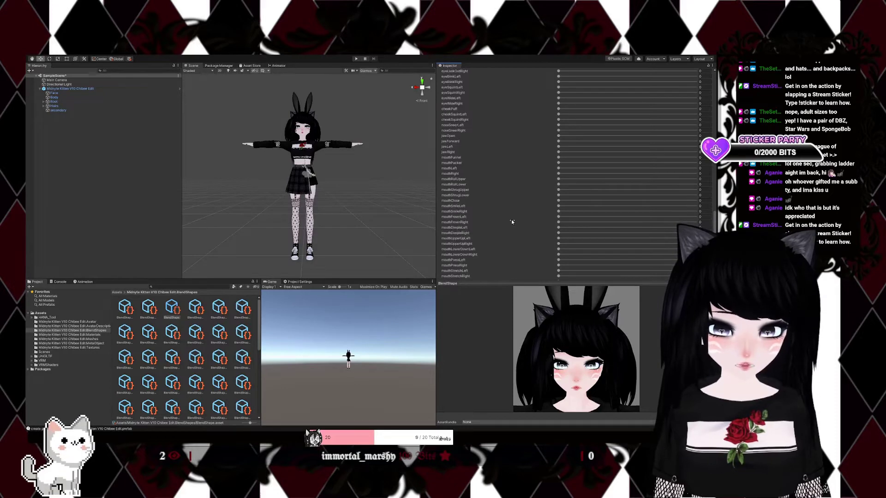
{"action": "scroll", "coordinate": [505, 220], "scroll_direction": "up", "scroll_amount": 2}
{"action": "scroll", "coordinate": [506, 221], "scroll_direction": "up", "scroll_amount": 2}
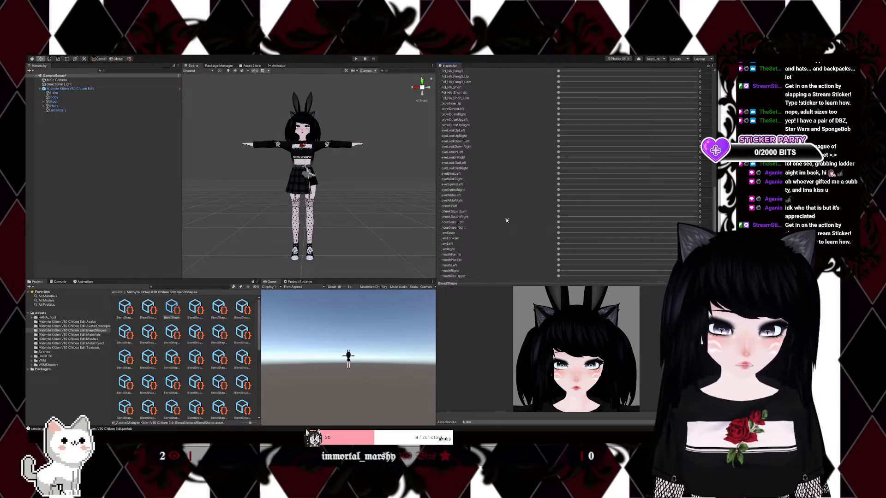
{"action": "scroll", "coordinate": [508, 220], "scroll_direction": "up", "scroll_amount": 2}
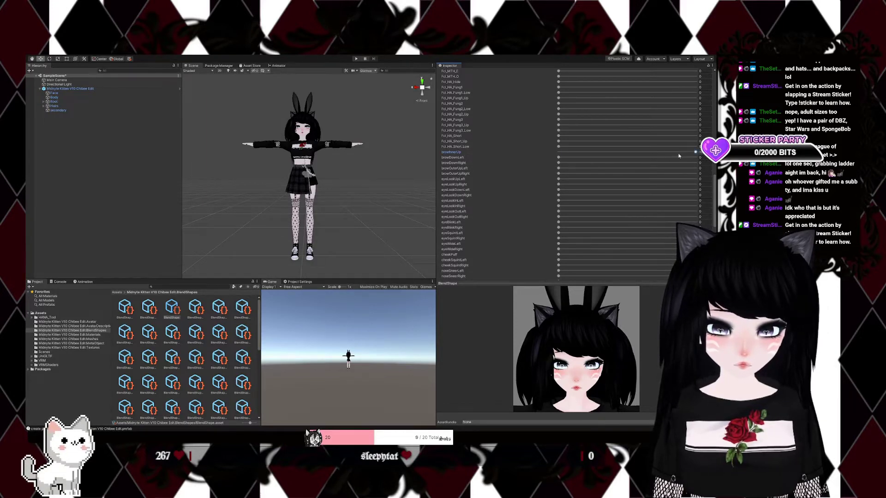
Inspect the hair material, then reopen the BlendShape clip editor showing Neutral
{"action": "left_click", "coordinate": [88, 335]}
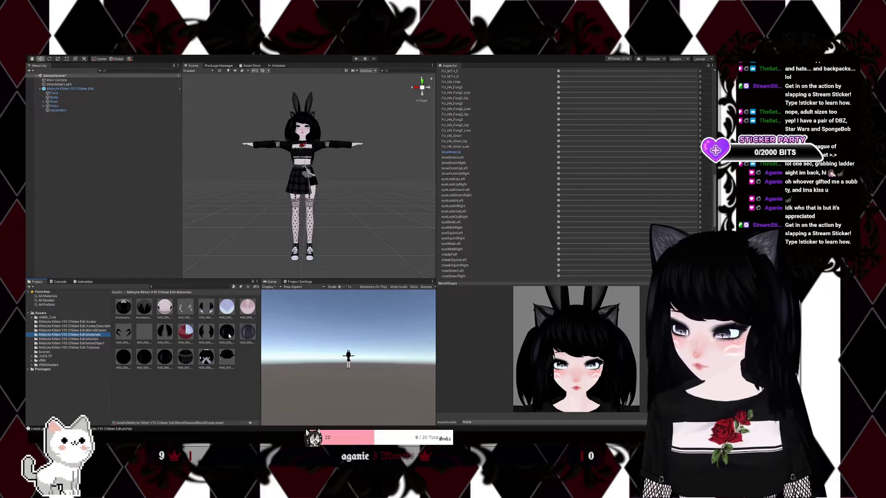
{"action": "left_click", "coordinate": [144, 357]}
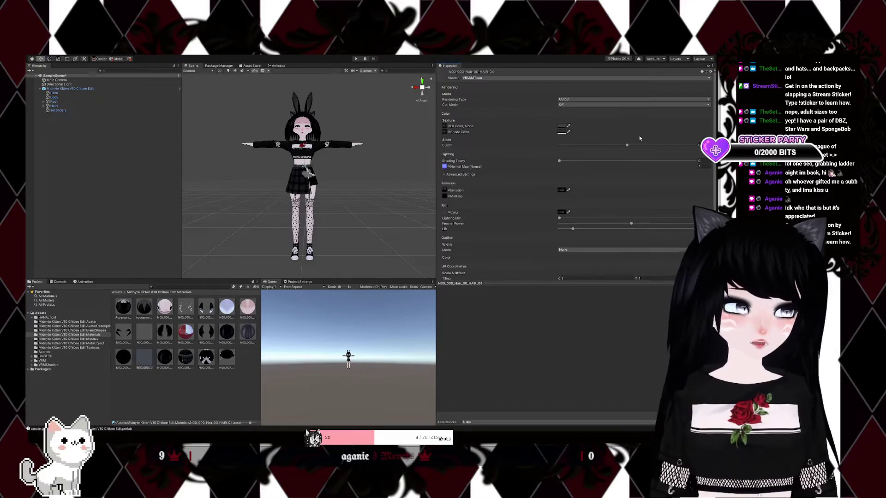
{"action": "left_click", "coordinate": [102, 331]}
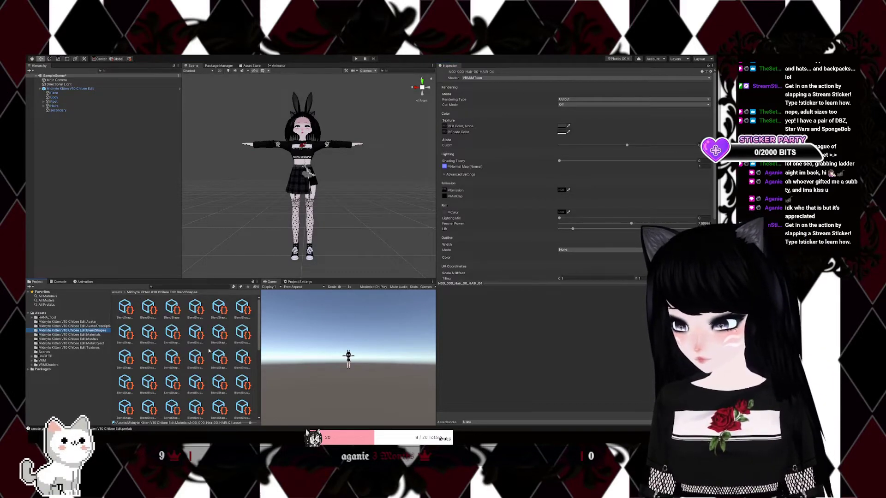
{"action": "left_click", "coordinate": [173, 312]}
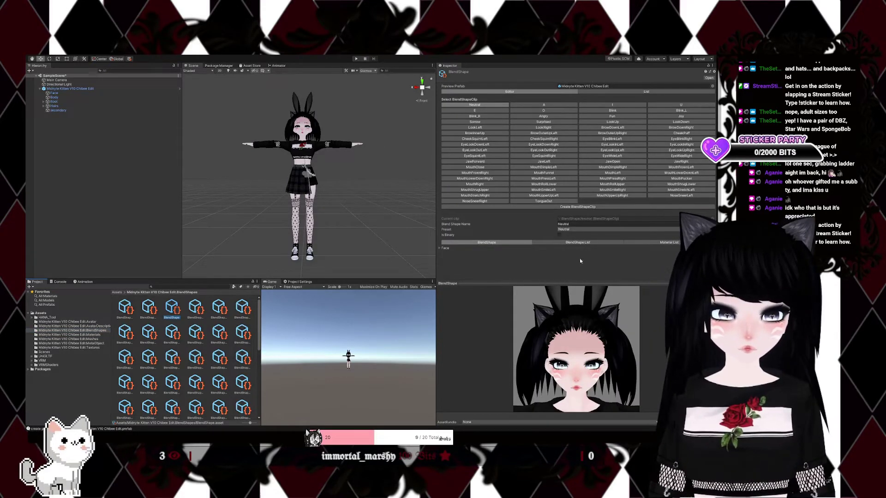
Show the BrowDownLeft clip's Face sliders, scrolled down to the browDownLeft entry
{"action": "left_click", "coordinate": [443, 248]}
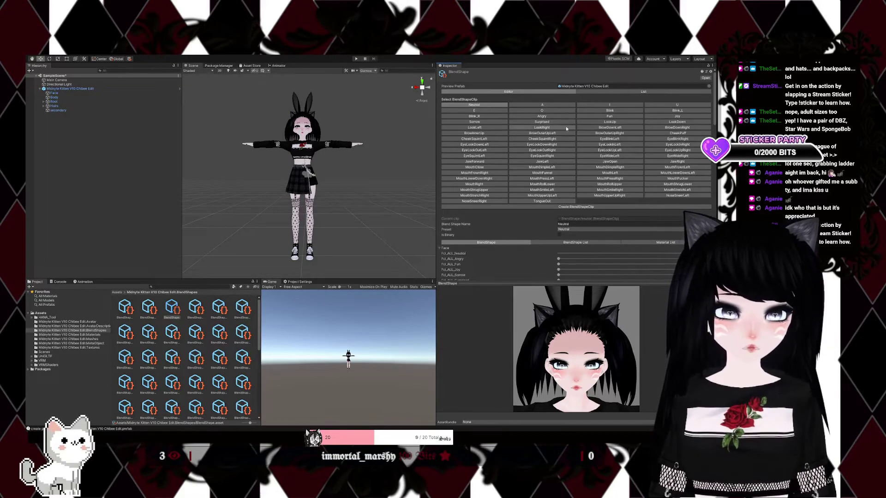
{"action": "left_click", "coordinate": [608, 128]}
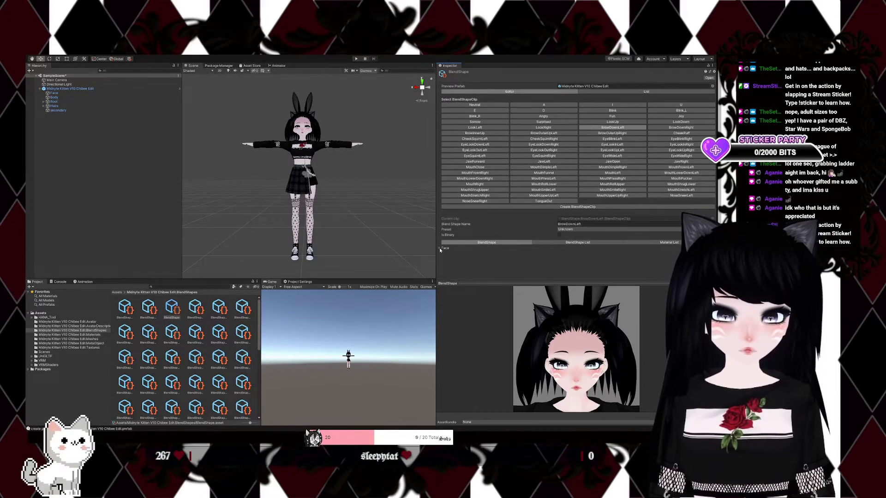
{"action": "left_click", "coordinate": [538, 248]}
{"action": "scroll", "coordinate": [537, 247], "scroll_direction": "down", "scroll_amount": 4}
{"action": "scroll", "coordinate": [542, 241], "scroll_direction": "down", "scroll_amount": 2}
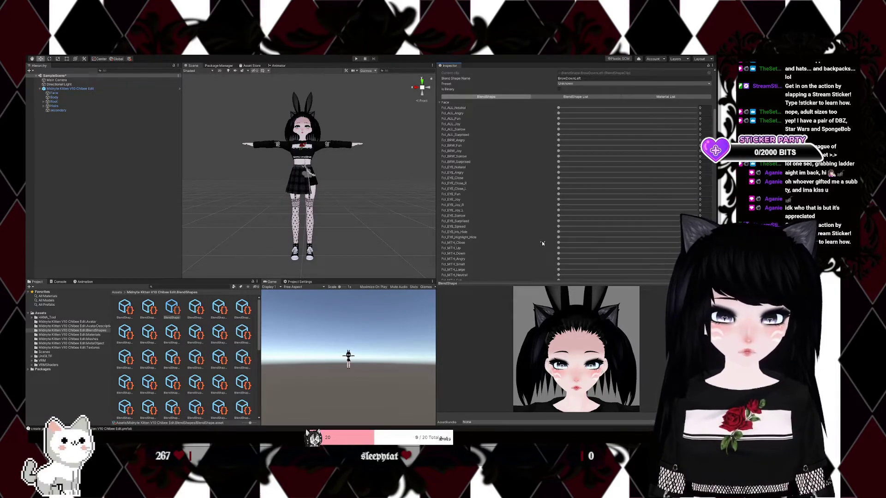
{"action": "scroll", "coordinate": [541, 241], "scroll_direction": "down", "scroll_amount": 1}
{"action": "scroll", "coordinate": [543, 240], "scroll_direction": "down", "scroll_amount": 5}
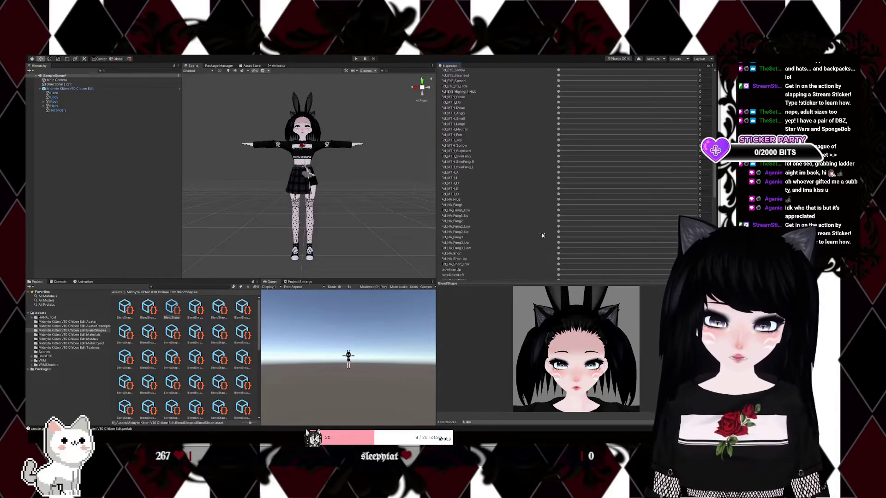
{"action": "scroll", "coordinate": [507, 245], "scroll_direction": "down", "scroll_amount": 3}
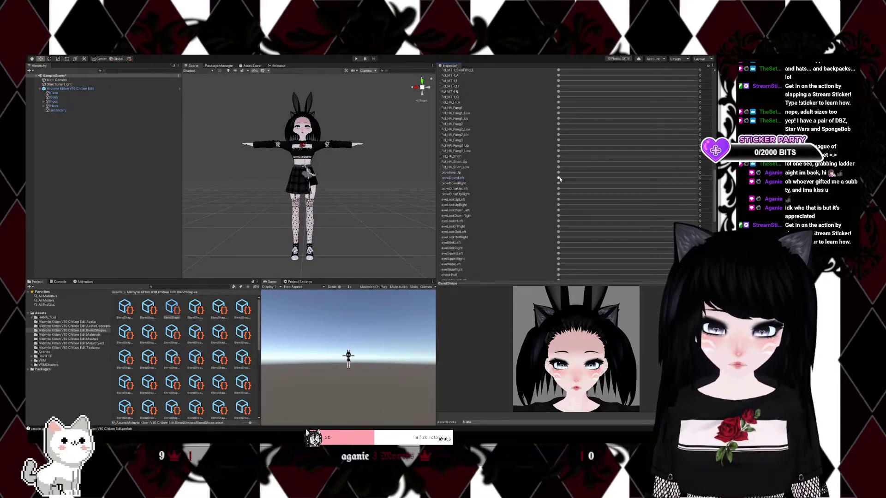
Raise the browDownLeft slider in the BrowDownLeft clip and clear its value field
{"action": "mouse_move", "coordinate": [619, 187]}
{"action": "left_mouse_down"}
{"action": "mouse_move", "coordinate": [654, 194]}
{"action": "mouse_move", "coordinate": [604, 204]}
{"action": "left_mouse_up"}
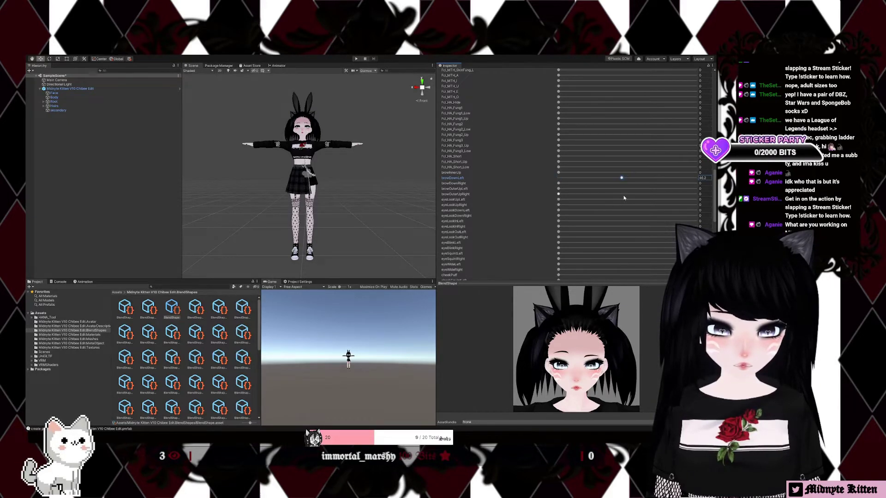
{"action": "type", "text": "4"}
{"action": "key", "text": "BackSpace"}
Enter 50 as the browDownLeft weight
{"action": "type", "text": "50"}
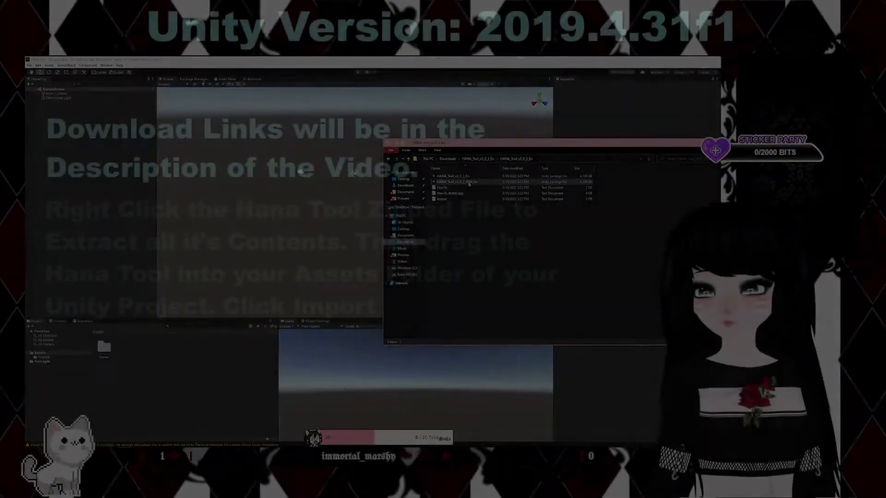
Drag HANA_Tool_v3_0_3_VRM_En and the UniVRM package from Downloads into the project Assets
{"action": "left_click", "coordinate": [469, 182]}
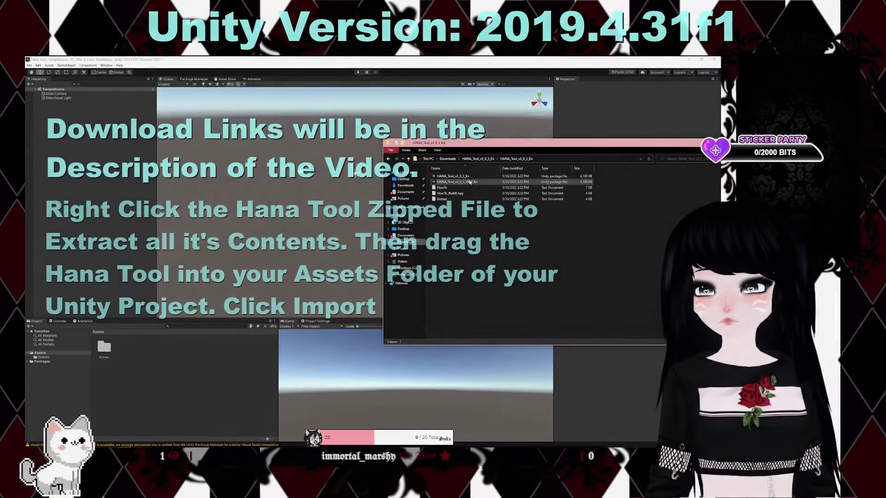
{"action": "left_click_drag", "start_coordinate": [473, 182], "coordinate": [104, 358]}
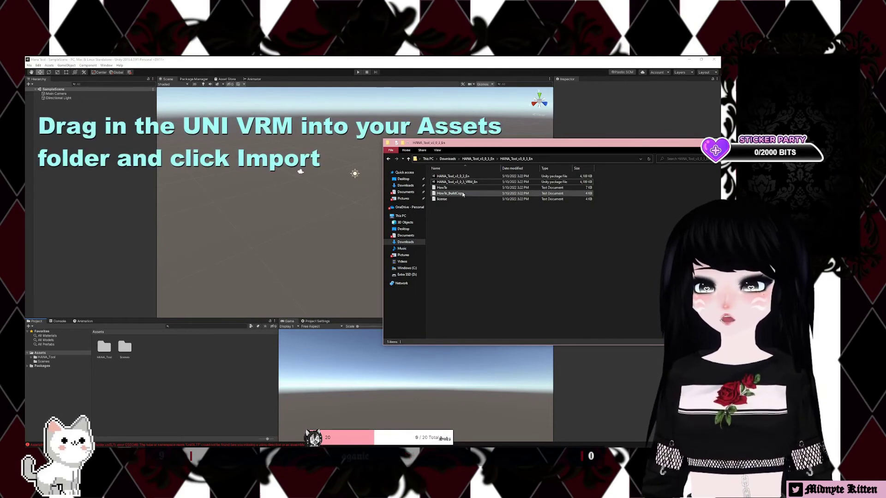
{"action": "left_click", "coordinate": [447, 159]}
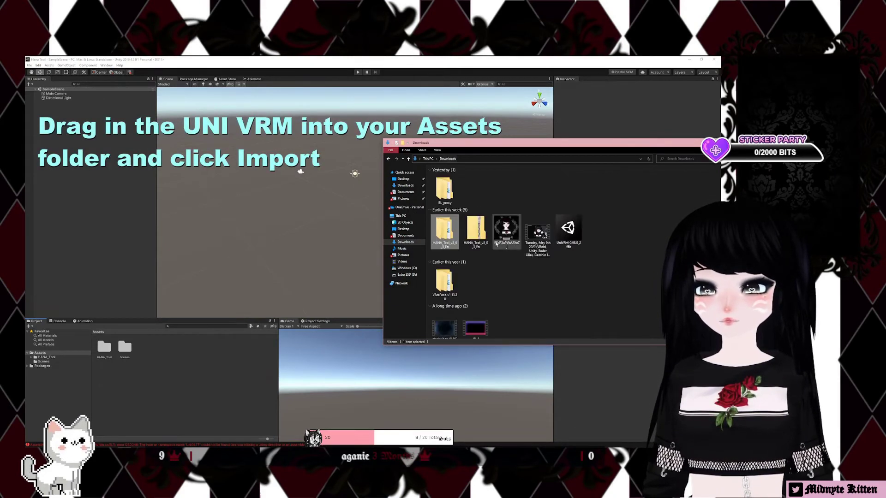
{"action": "left_click_drag", "start_coordinate": [572, 231], "coordinate": [178, 388]}
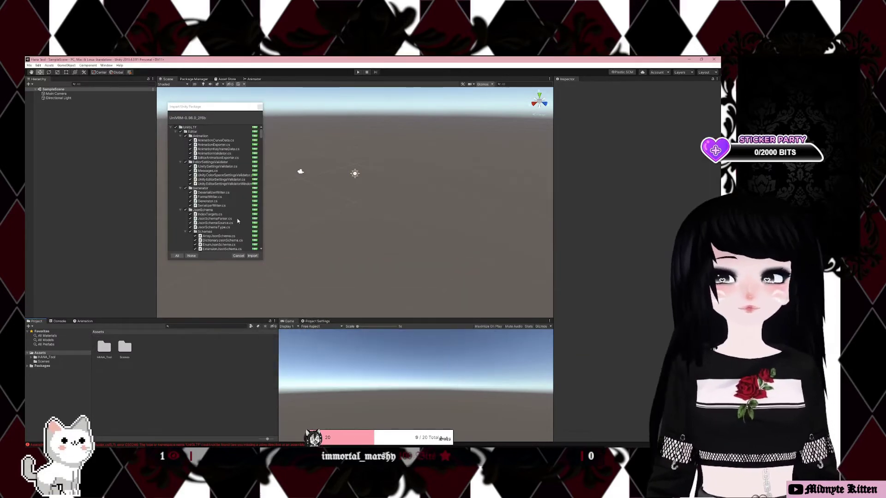
Import all UniVRM contents, adding UniGLTF, VRM and VRMShaders folders to Assets
{"action": "left_click", "coordinate": [252, 256]}
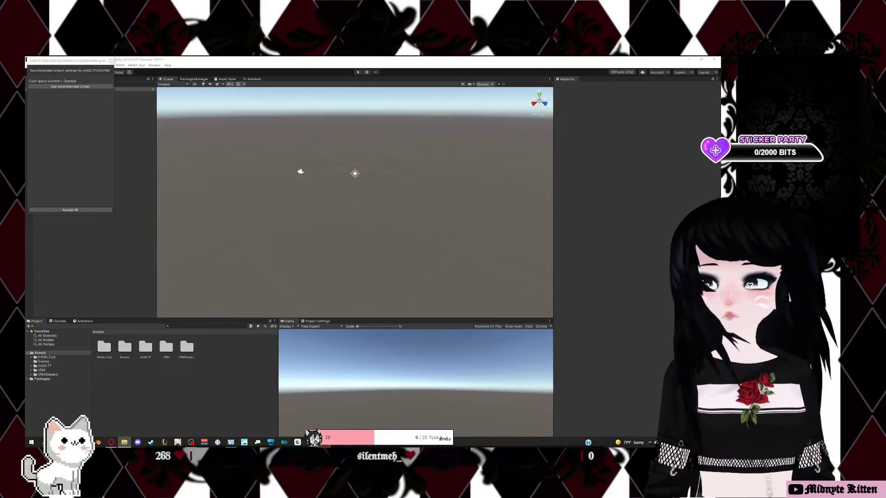
Accept all UniGLTF recommended settings, including Linear color space, and close the prompt
{"action": "left_click", "coordinate": [84, 211]}
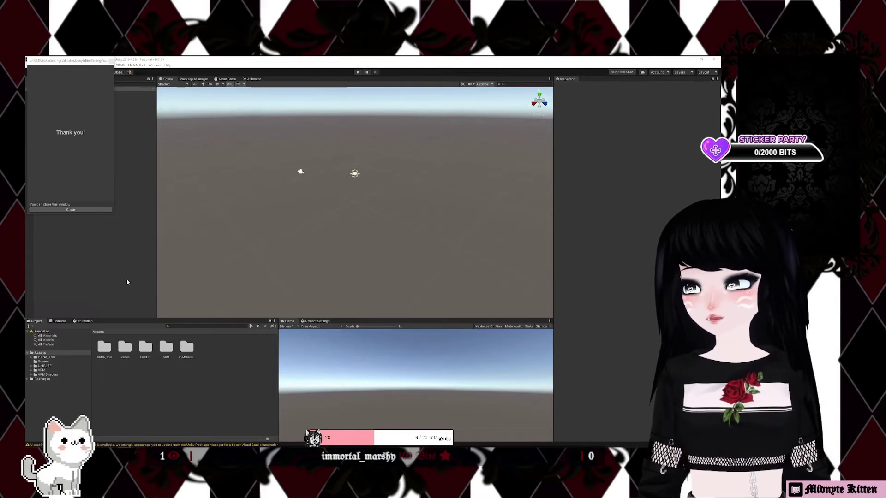
{"action": "left_click", "coordinate": [92, 210]}
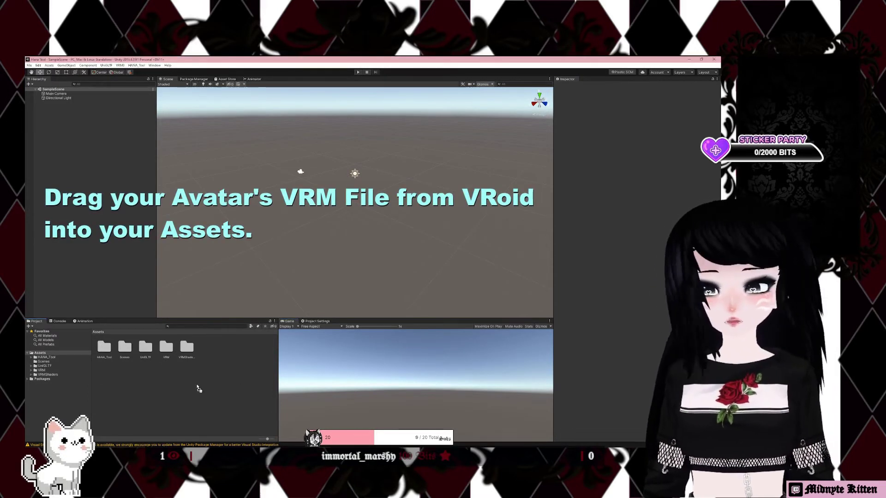
Import the VRoid .vrm file and place its Midnyte Kitten prefab T-posed in the scene
{"action": "left_click_drag", "start_coordinate": [197, 387], "coordinate": [196, 384]}
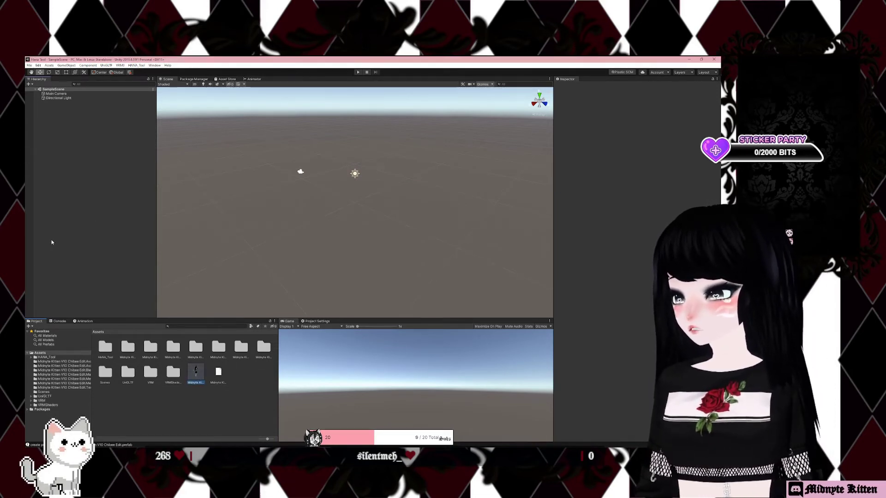
{"action": "left_click_drag", "start_coordinate": [62, 239], "coordinate": [64, 240]}
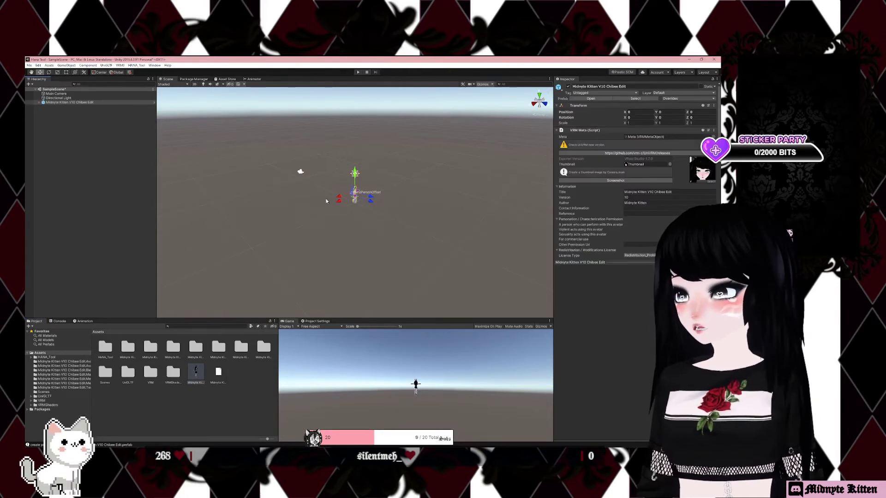
{"action": "scroll", "coordinate": [350, 190], "scroll_direction": "up", "scroll_amount": 1}
{"action": "scroll", "coordinate": [349, 190], "scroll_direction": "up", "scroll_amount": 2}
{"action": "scroll", "coordinate": [349, 190], "scroll_direction": "up", "scroll_amount": 2}
{"action": "scroll", "coordinate": [349, 190], "scroll_direction": "up", "scroll_amount": 3}
{"action": "left_click_drag", "start_coordinate": [348, 148], "coordinate": [183, 168], "text": "alt"}
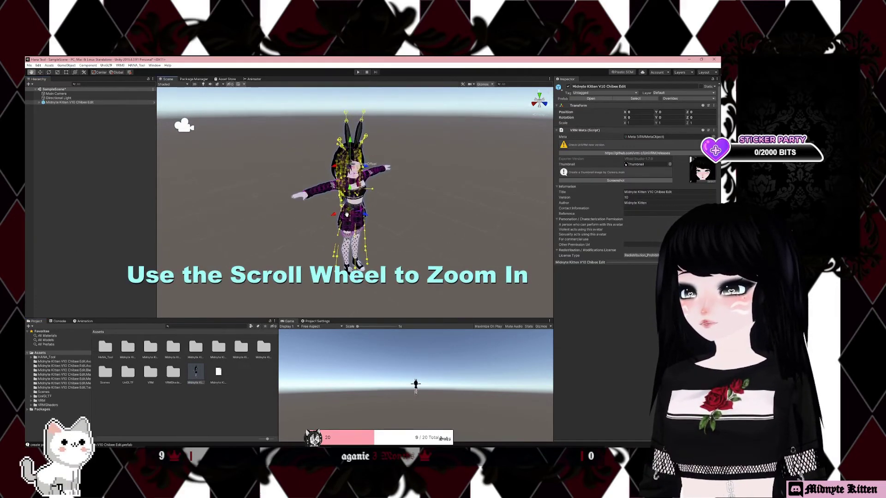
Open Reader from the HANA_Tool menu
{"action": "left_click", "coordinate": [132, 65]}
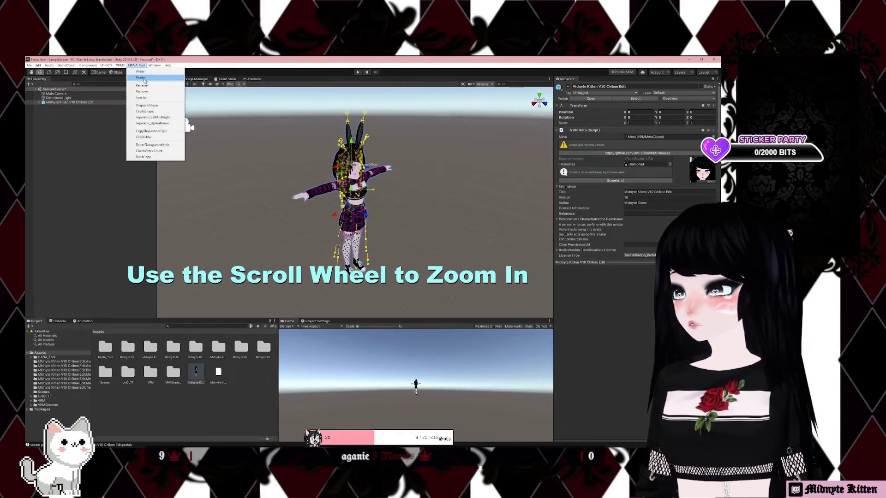
{"action": "left_click", "coordinate": [147, 78]}
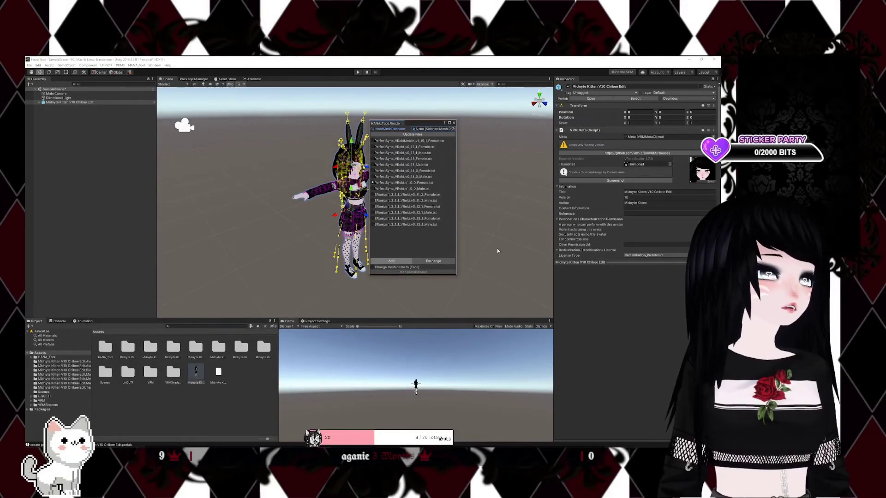
Assign the avatar's Face mesh to the Reader, read its blendshapes, and close the Reader
{"action": "left_click", "coordinate": [40, 102]}
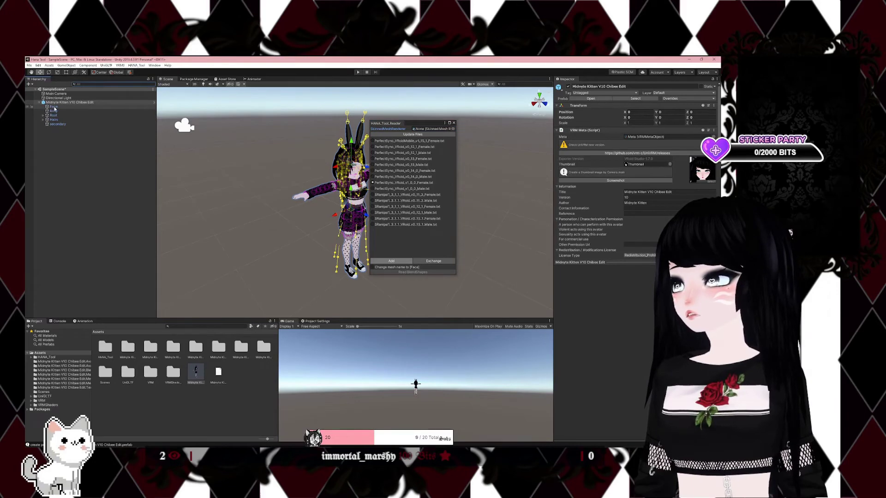
{"action": "left_click", "coordinate": [53, 107]}
{"action": "left_click", "coordinate": [424, 138]}
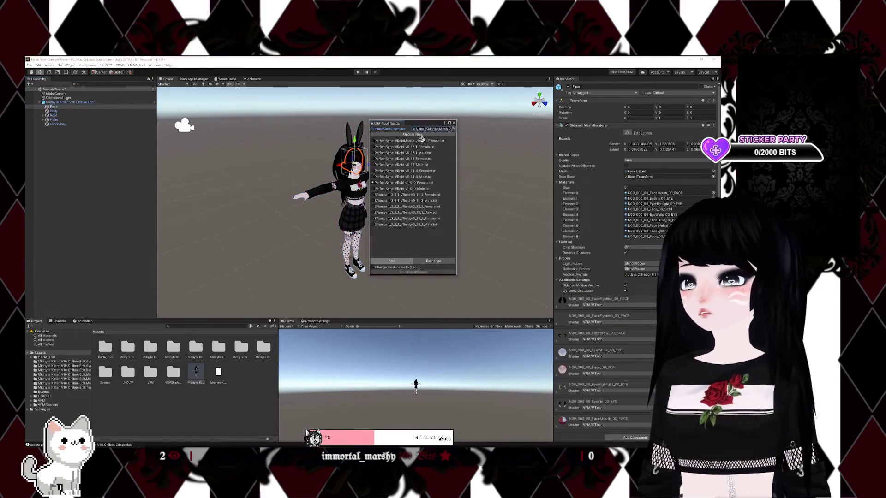
{"action": "left_click_drag", "start_coordinate": [437, 133], "coordinate": [437, 132]}
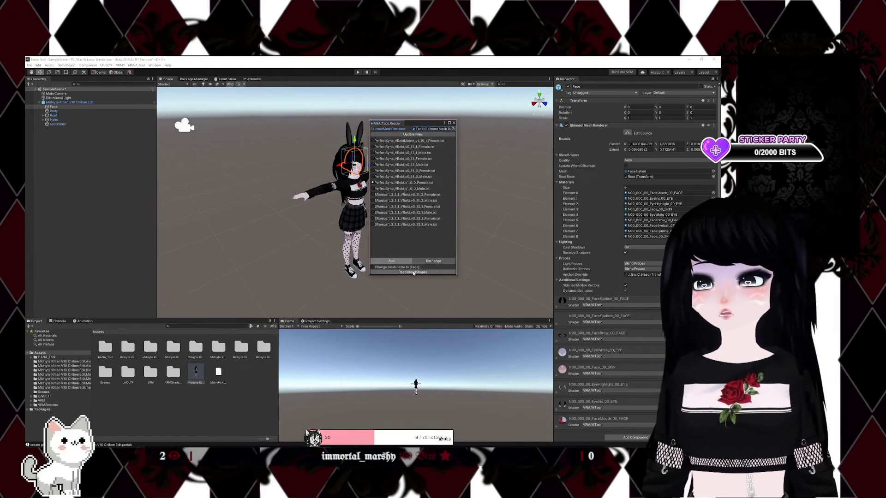
{"action": "left_click", "coordinate": [415, 272]}
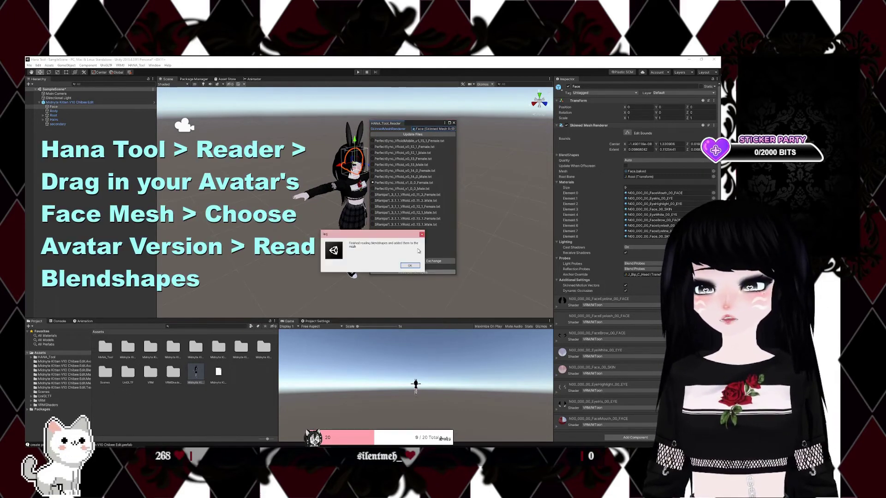
{"action": "left_click", "coordinate": [409, 266]}
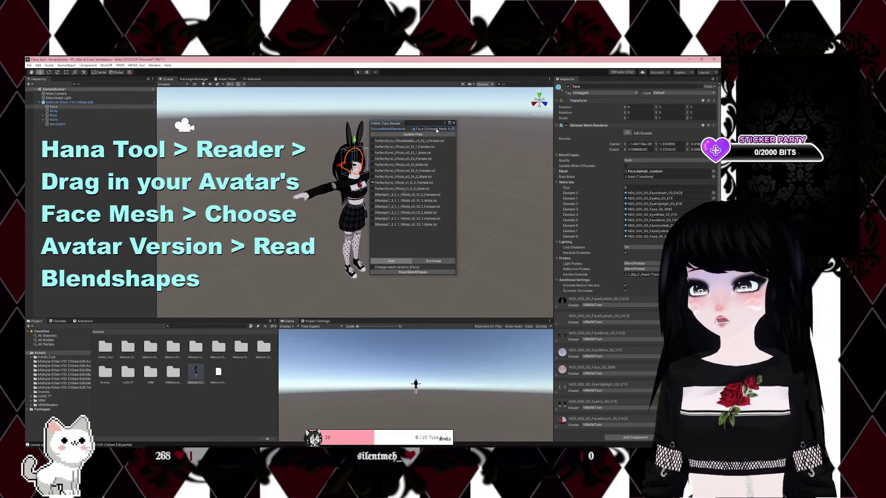
{"action": "left_click", "coordinate": [454, 124]}
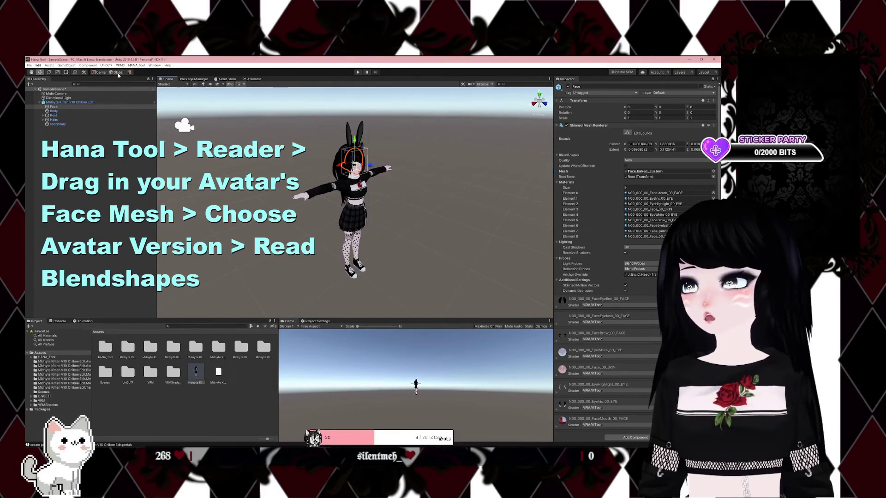
{"action": "left_click", "coordinate": [131, 65]}
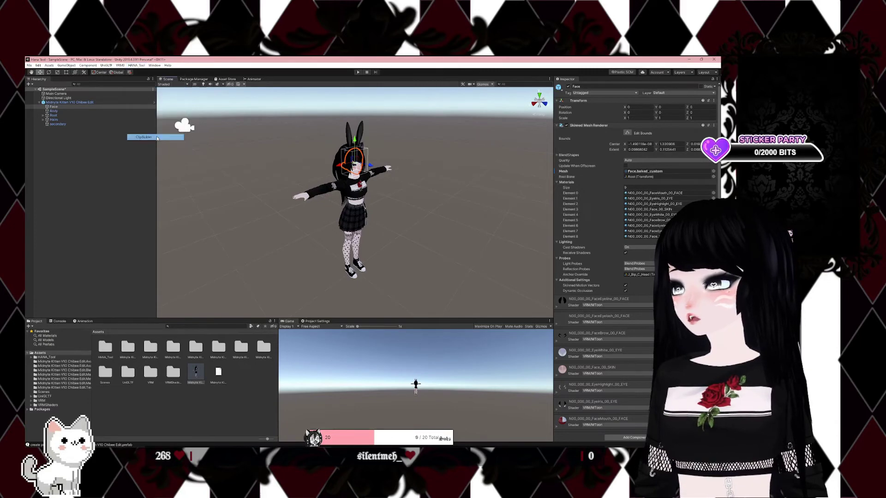
Run HANA_Tool ClipBuilder with the Midnyte Kitten avatar assigned, then close it
{"action": "left_click", "coordinate": [143, 137]}
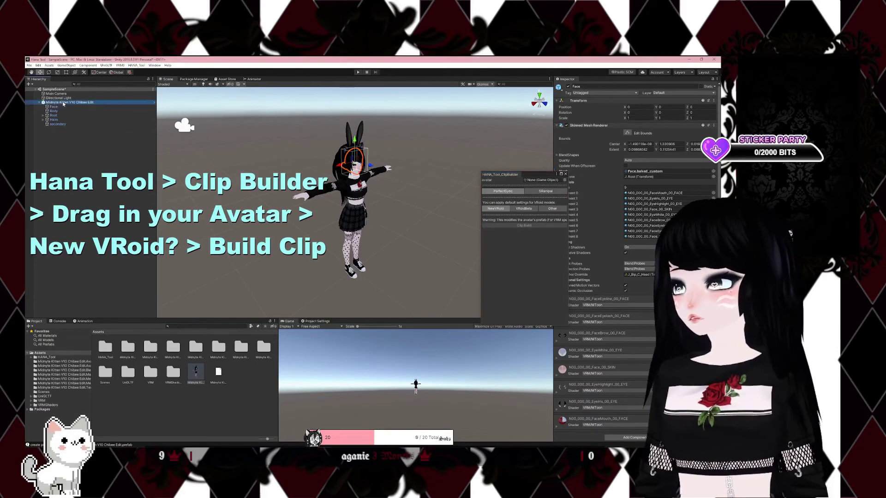
{"action": "mouse_move", "coordinate": [66, 105]}
{"action": "left_mouse_down"}
{"action": "mouse_move", "coordinate": [549, 183]}
{"action": "mouse_move", "coordinate": [521, 180]}
{"action": "left_mouse_up"}
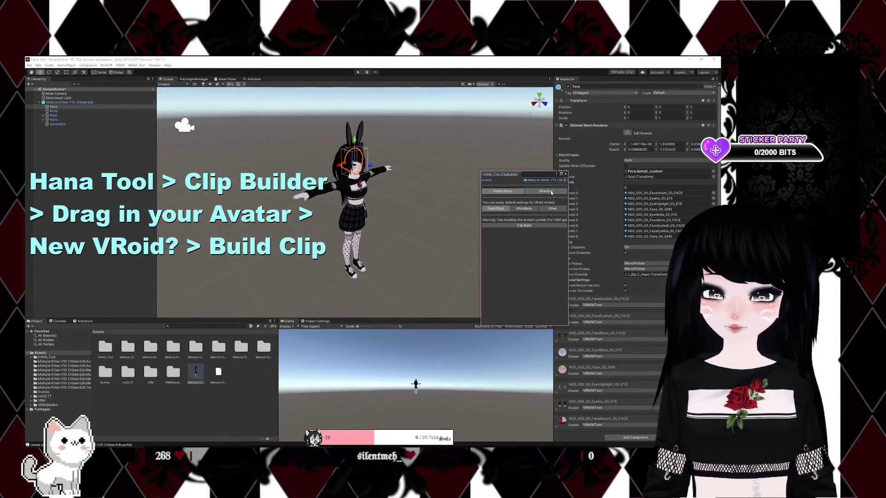
{"action": "left_click", "coordinate": [535, 226]}
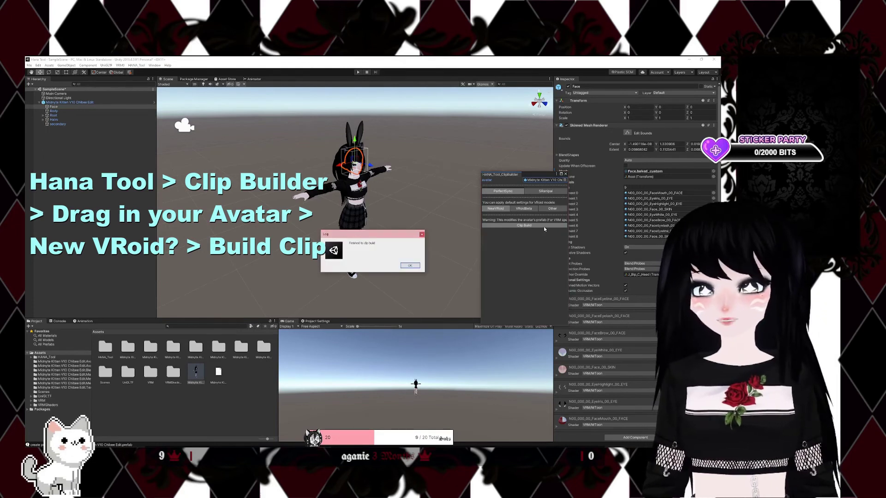
{"action": "left_click", "coordinate": [410, 266]}
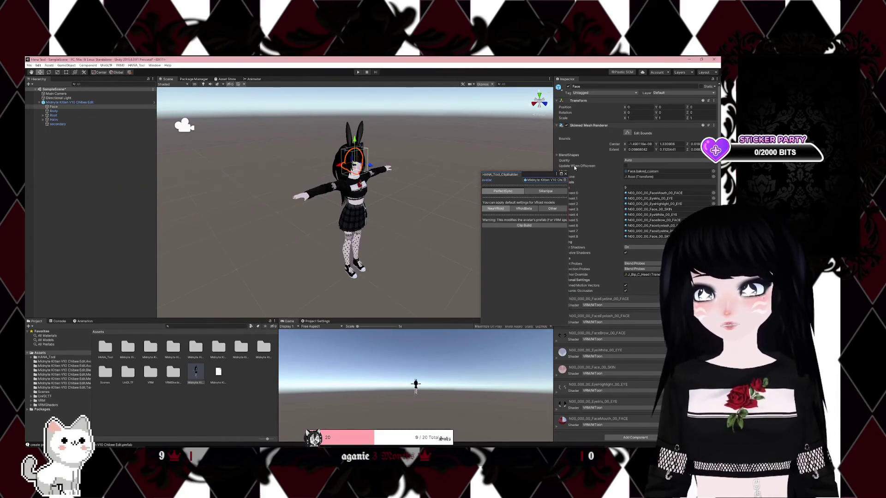
{"action": "left_click", "coordinate": [566, 175]}
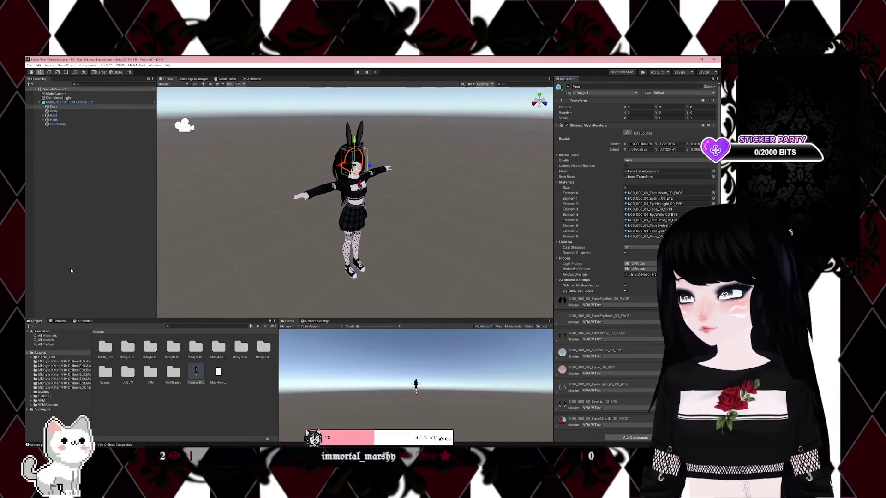
Select the avatar's BlendShape asset to show its clip list in the Inspector
{"action": "left_click", "coordinate": [88, 102]}
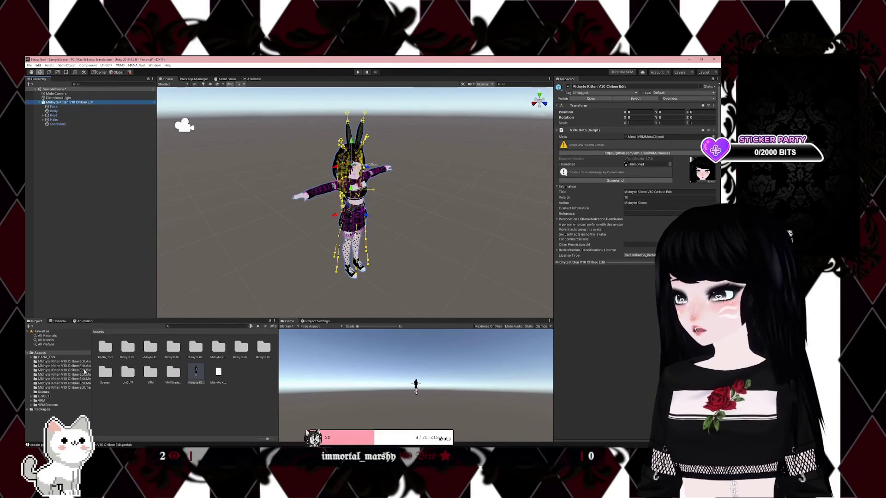
{"action": "left_click", "coordinate": [85, 371]}
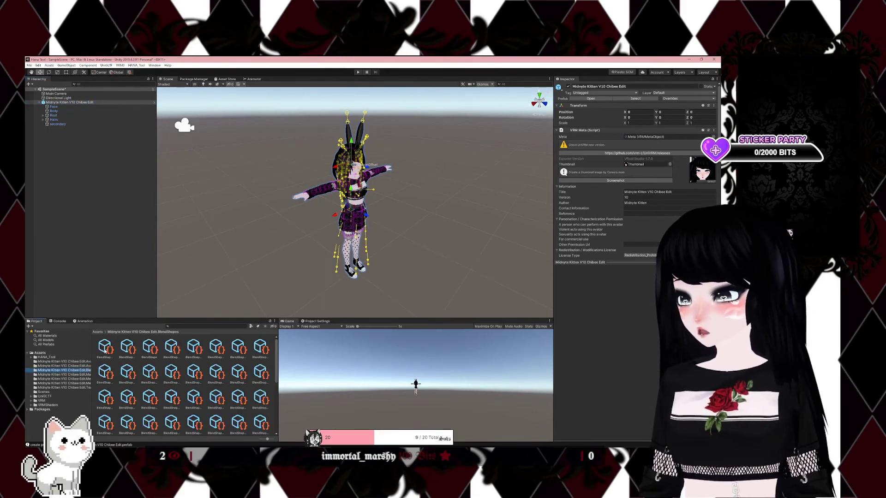
{"action": "left_click", "coordinate": [128, 349]}
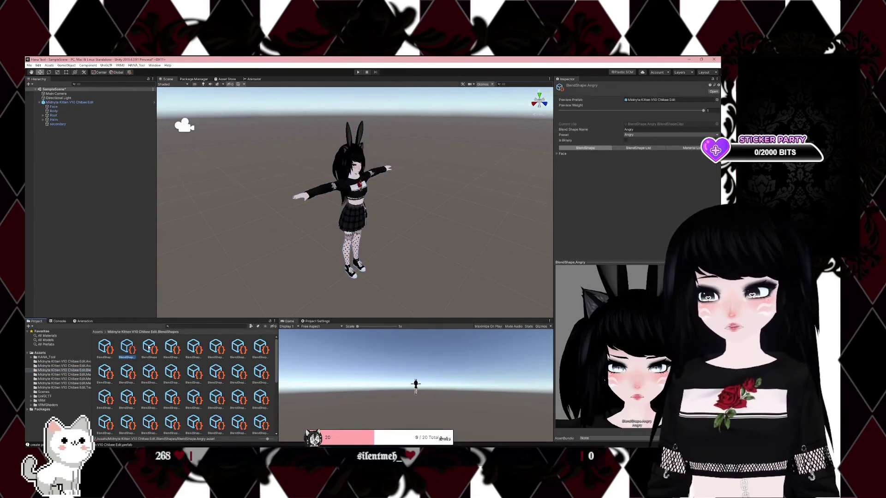
{"action": "left_click", "coordinate": [151, 348]}
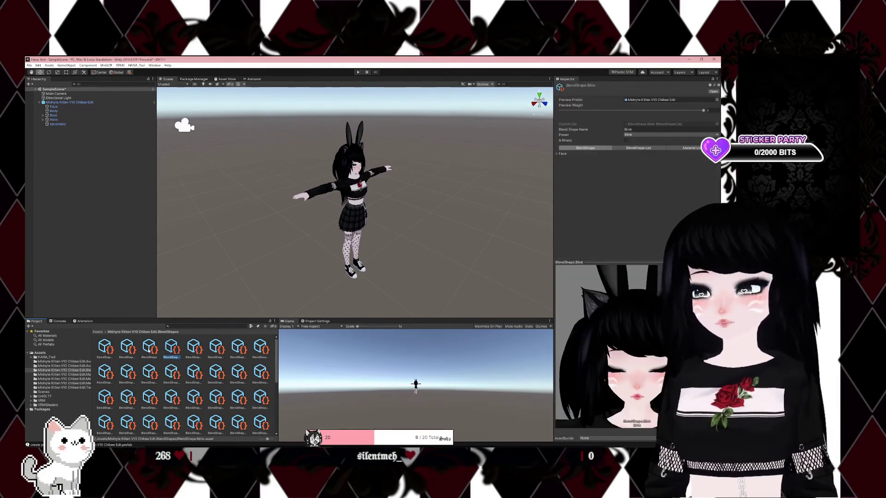
{"action": "left_click", "coordinate": [158, 347]}
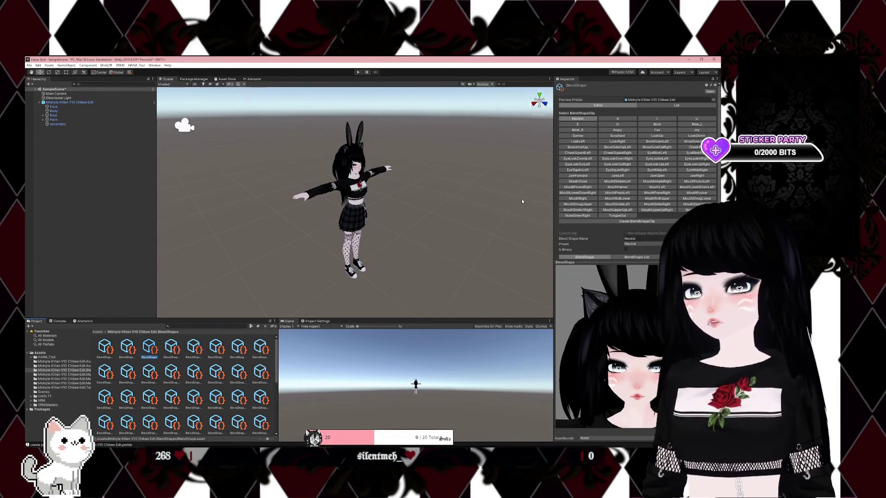
Preview the A, U, O, E mouth clips and Blink, Blink_L, Blink_R clips
{"action": "left_click", "coordinate": [617, 119]}
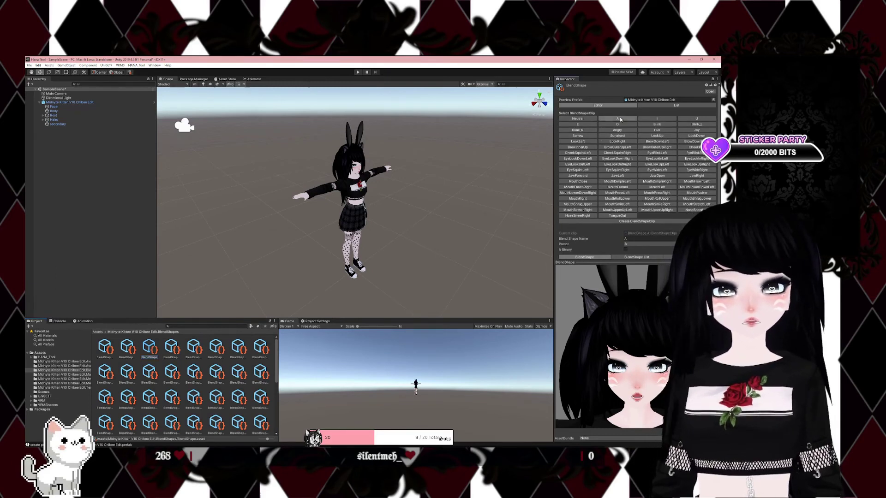
{"action": "left_click", "coordinate": [685, 119]}
{"action": "left_click", "coordinate": [693, 125]}
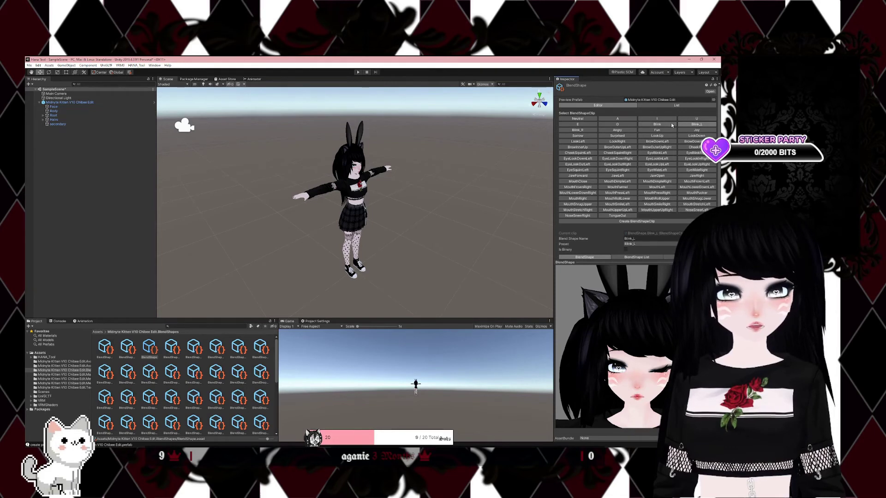
{"action": "left_click", "coordinate": [666, 125]}
{"action": "left_click", "coordinate": [629, 126]}
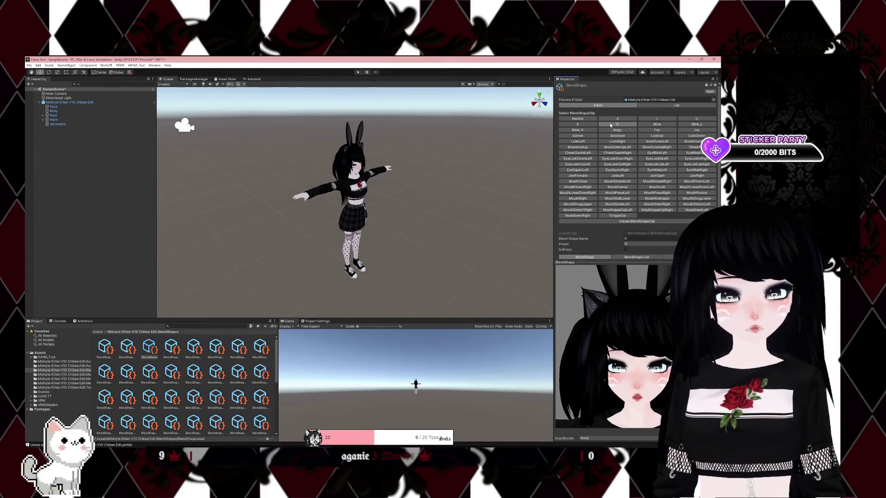
{"action": "left_click", "coordinate": [594, 124]}
{"action": "left_click", "coordinate": [588, 131]}
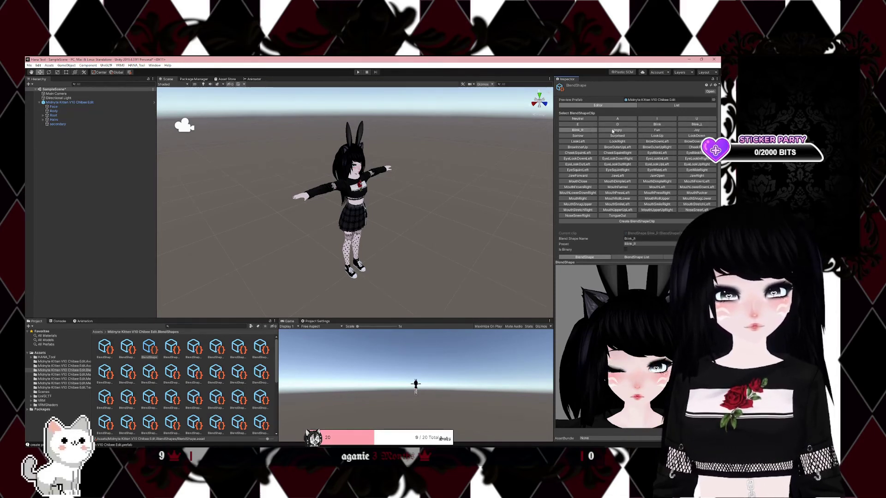
Preview Angry, Fun, Joy, LookDown, LookLeft, Surprised and Sorrow, ending on BrowDownLeft
{"action": "left_click", "coordinate": [618, 131]}
{"action": "left_click", "coordinate": [645, 131]}
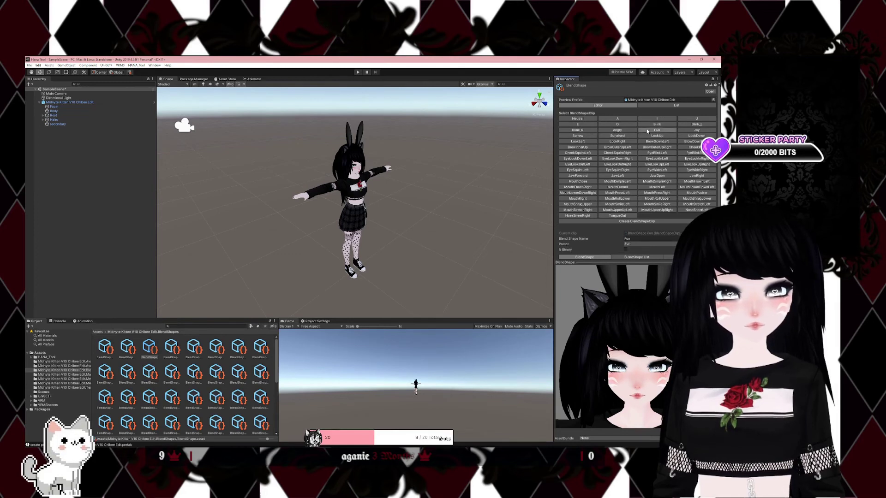
{"action": "left_click", "coordinate": [689, 131]}
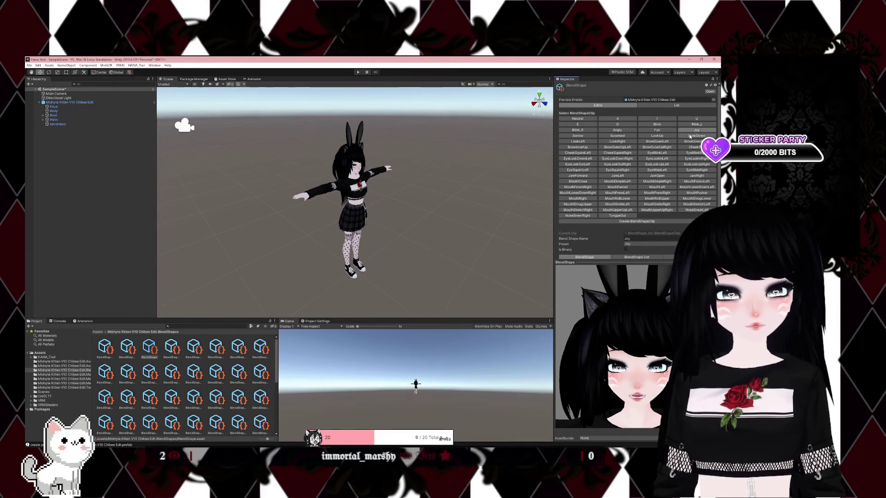
{"action": "left_click", "coordinate": [681, 137]}
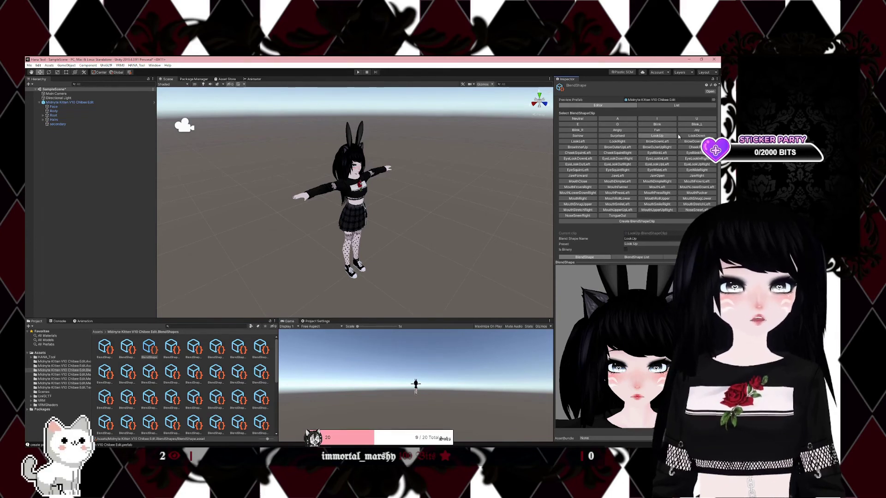
{"action": "left_click", "coordinate": [577, 141]}
{"action": "left_click", "coordinate": [617, 136]}
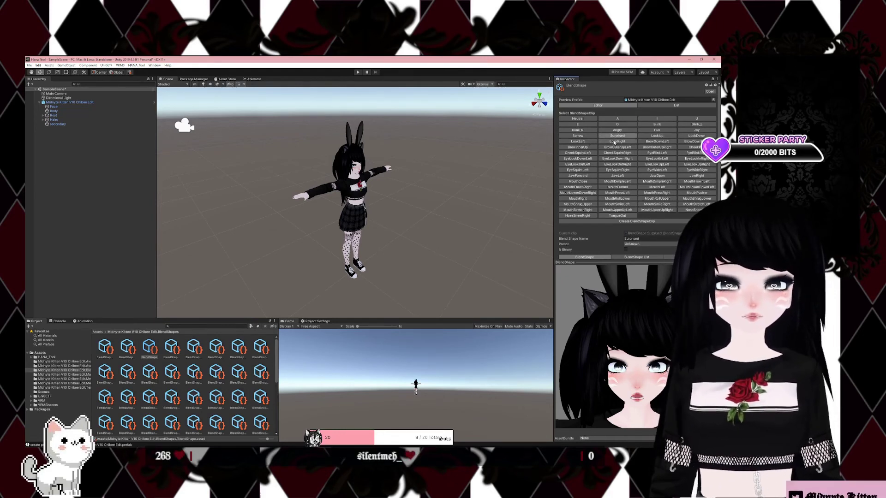
{"action": "left_click", "coordinate": [594, 136]}
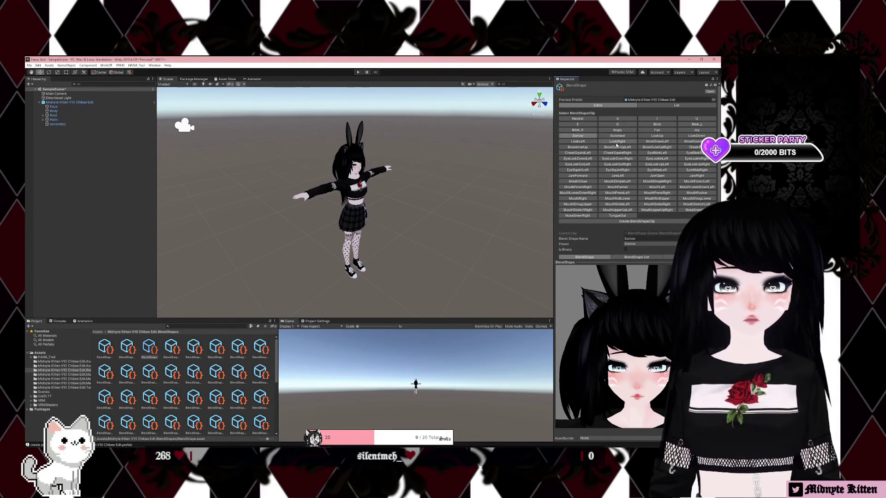
{"action": "left_click", "coordinate": [651, 142]}
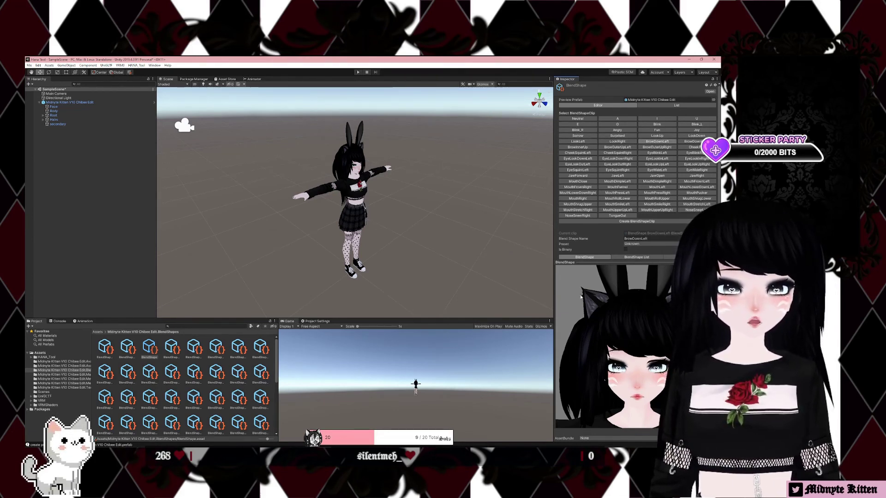
Set the browDownLeft weight to 50 in the BrowDownLeft clip's Face sliders
{"action": "scroll", "coordinate": [599, 201], "scroll_direction": "down", "scroll_amount": 1}
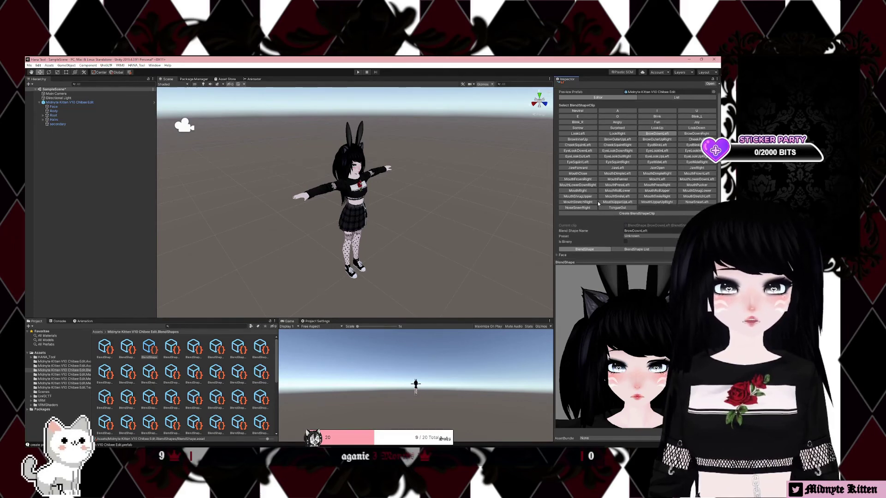
{"action": "left_click", "coordinate": [557, 255]}
{"action": "scroll", "coordinate": [626, 223], "scroll_direction": "down", "scroll_amount": 6}
{"action": "scroll", "coordinate": [646, 184], "scroll_direction": "down", "scroll_amount": 5}
{"action": "scroll", "coordinate": [644, 184], "scroll_direction": "down", "scroll_amount": 5}
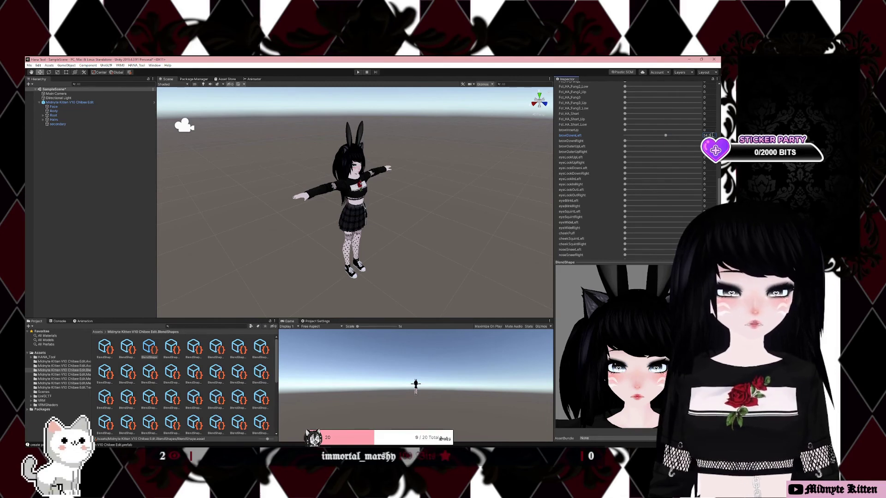
{"action": "left_click", "coordinate": [708, 135]}
{"action": "key", "text": "BackSpace"}
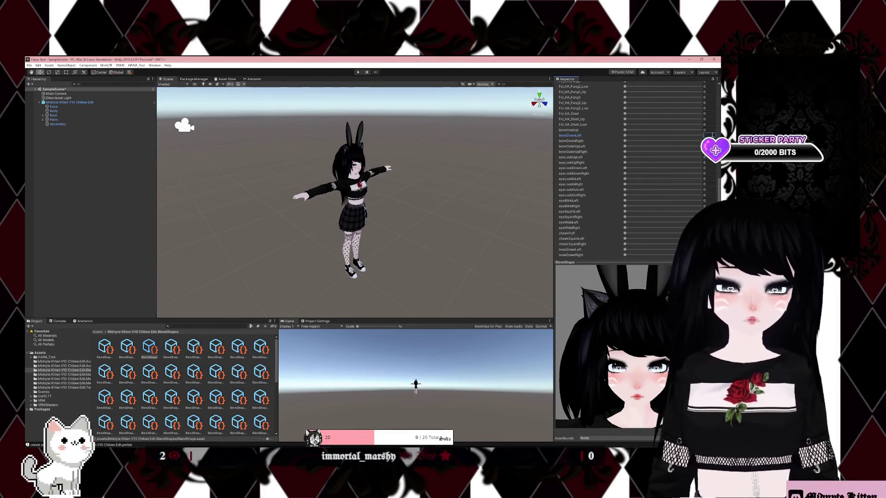
{"action": "type", "text": "50"}
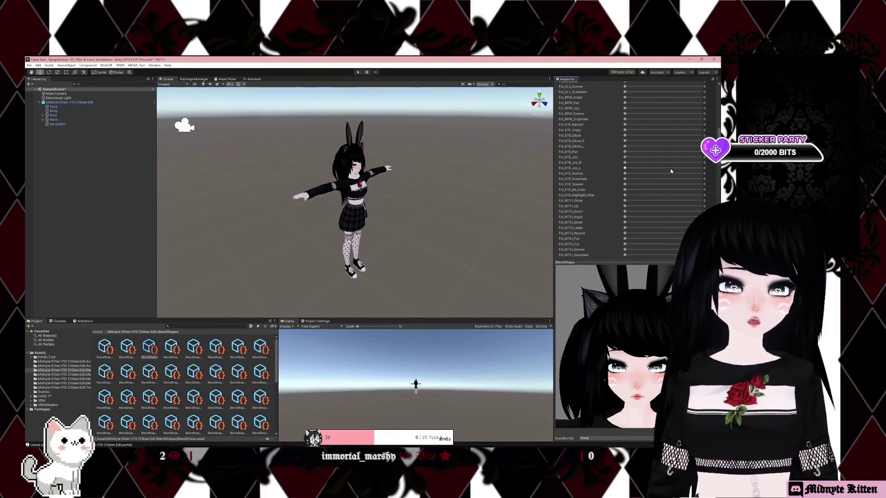
{"action": "scroll", "coordinate": [670, 171], "scroll_direction": "up", "scroll_amount": 15}
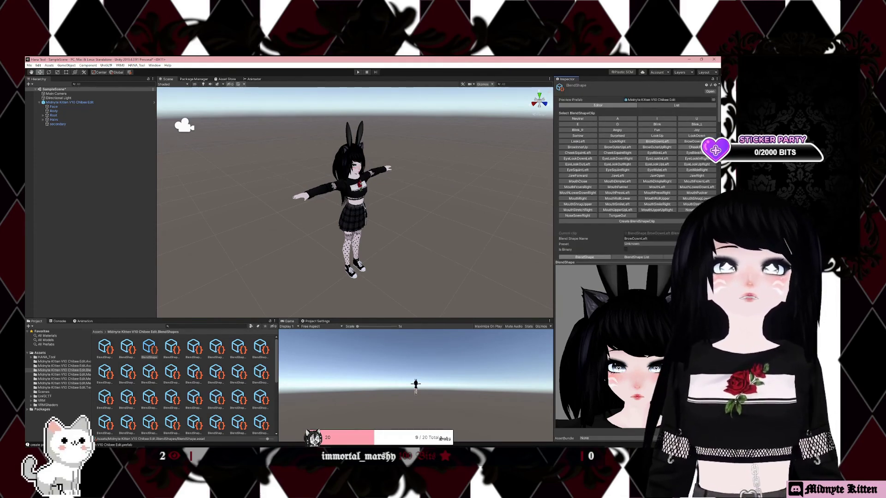
Review the BrowDownRight, BrowInnerUp and BrowOuterUpRight clips' face slider values
{"action": "left_click", "coordinate": [692, 141]}
{"action": "left_click", "coordinate": [580, 148]}
{"action": "left_click", "coordinate": [664, 148]}
{"action": "scroll", "coordinate": [639, 193], "scroll_direction": "down", "scroll_amount": 1}
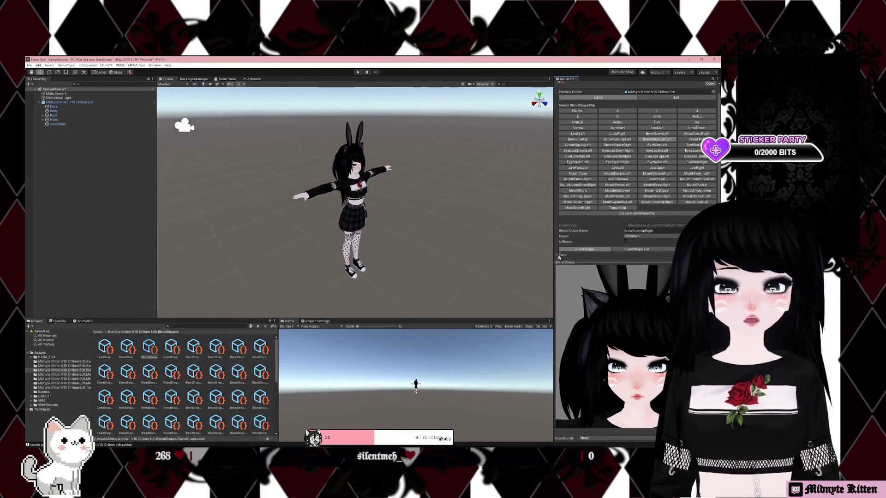
{"action": "scroll", "coordinate": [613, 226], "scroll_direction": "down", "scroll_amount": 10}
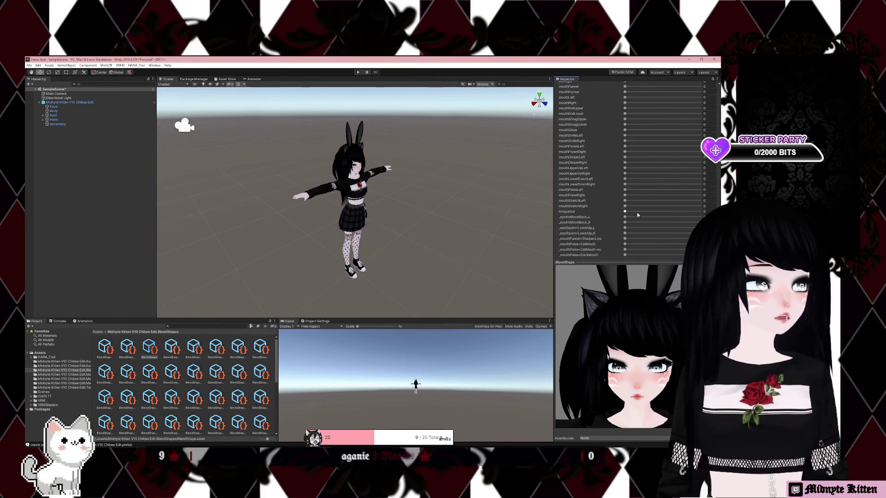
{"action": "scroll", "coordinate": [643, 203], "scroll_direction": "up", "scroll_amount": 5}
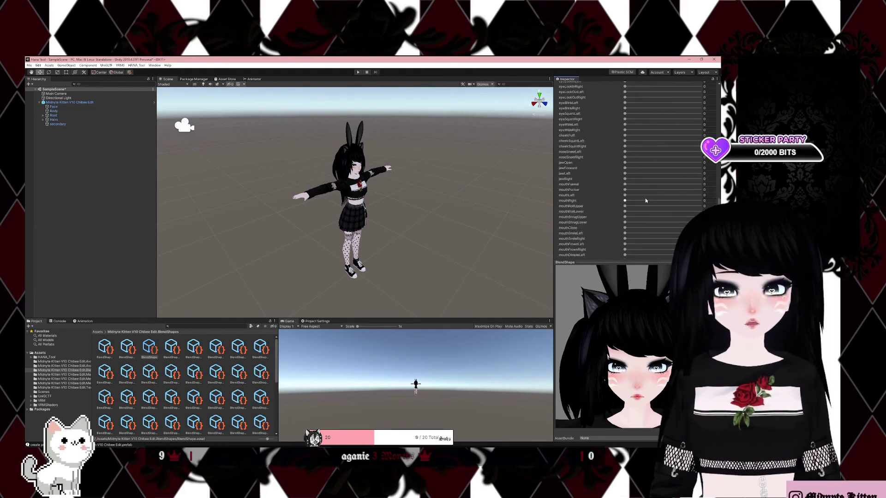
{"action": "scroll", "coordinate": [646, 200], "scroll_direction": "up", "scroll_amount": 5}
{"action": "scroll", "coordinate": [645, 200], "scroll_direction": "up", "scroll_amount": 3}
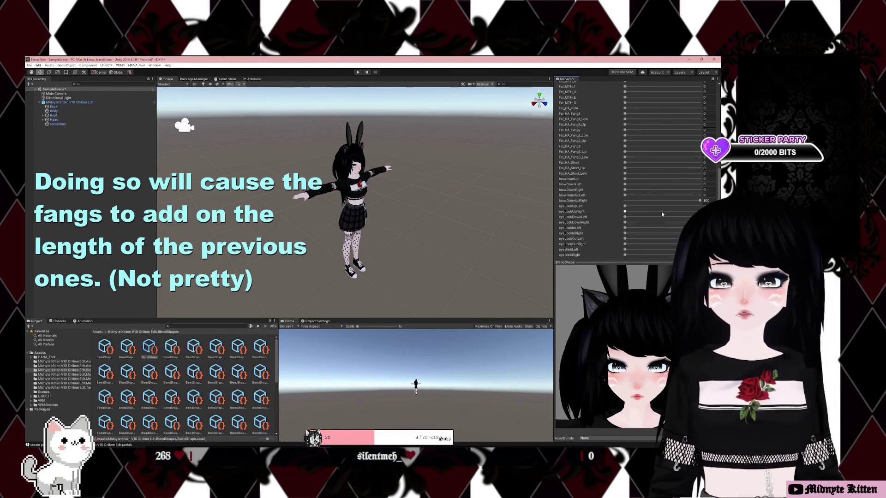
{"action": "scroll", "coordinate": [665, 211], "scroll_direction": "up", "scroll_amount": 5}
{"action": "scroll", "coordinate": [666, 211], "scroll_direction": "up", "scroll_amount": 5}
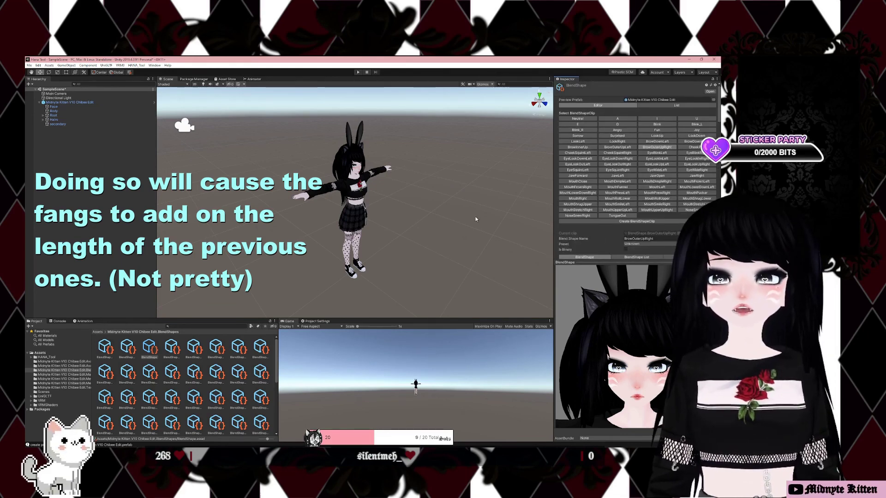
Open VRM0 > Export UniVRM for the avatar root to view its meta details, then close it
{"action": "left_click", "coordinate": [92, 102]}
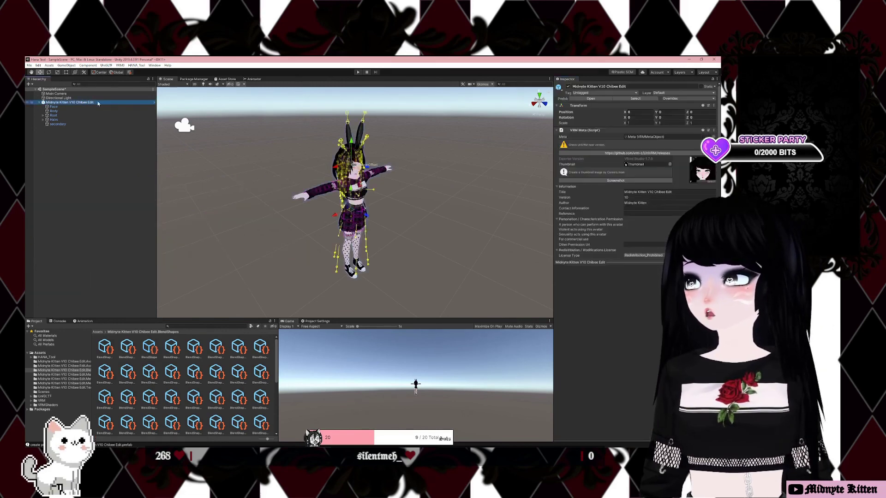
{"action": "left_click", "coordinate": [119, 68]}
{"action": "left_click", "coordinate": [138, 80]}
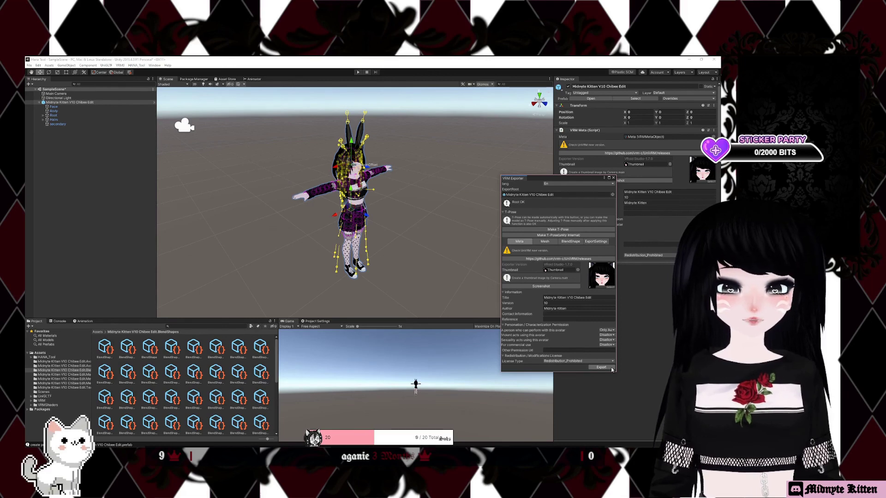
{"action": "left_click", "coordinate": [613, 178]}
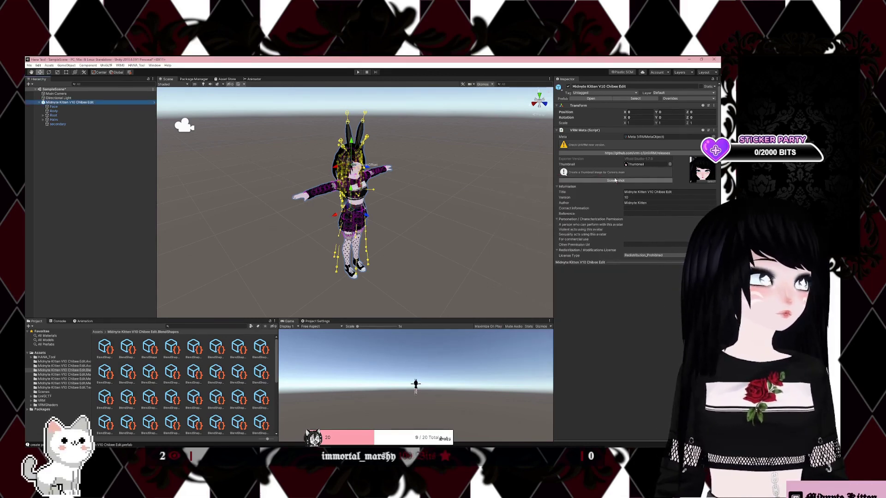